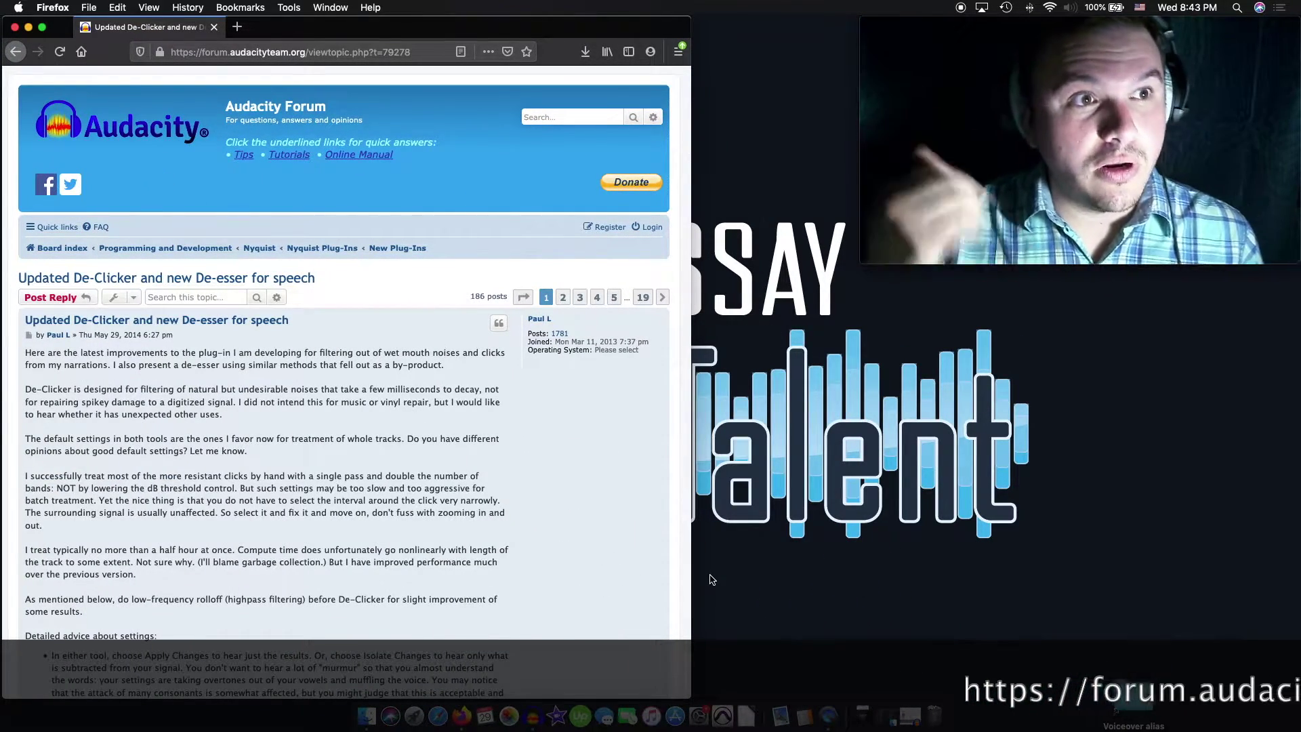
Step: Read down through the first forum post's detailed settings advice
scroll(303, 502, down, 3)
scroll(303, 502, down, 15)
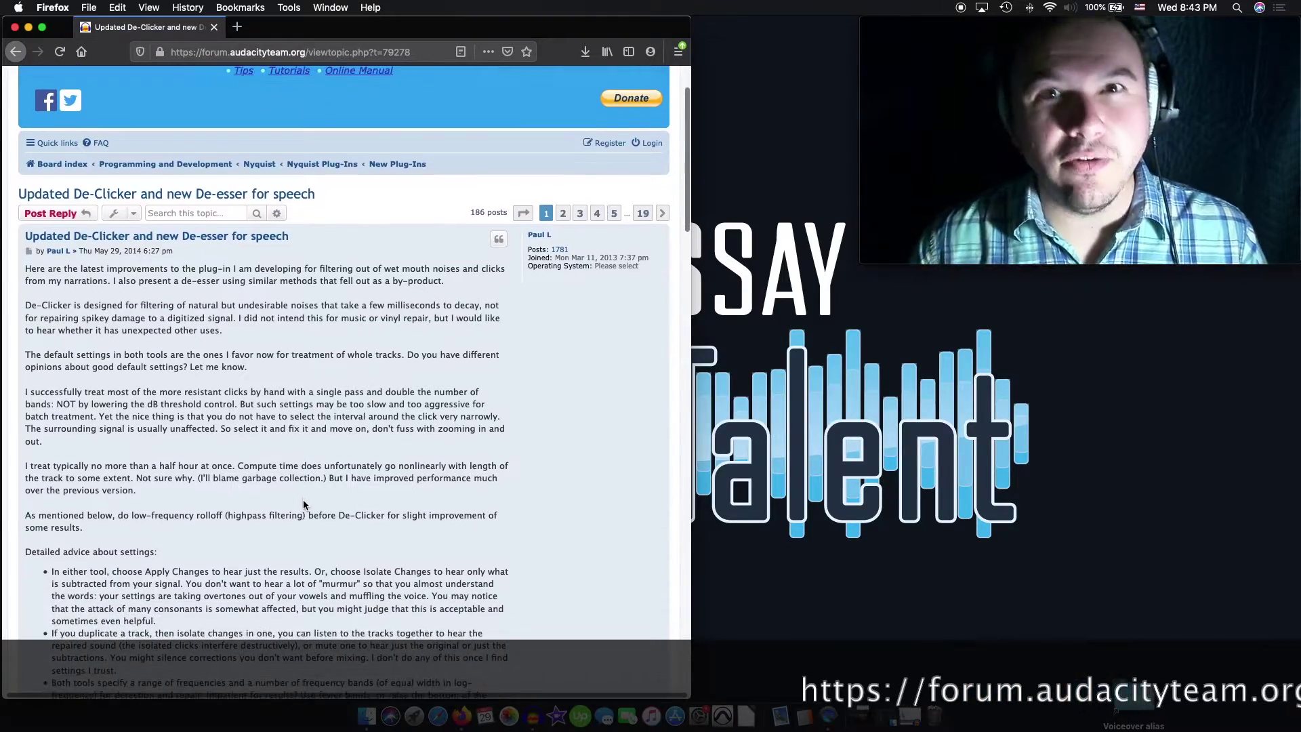
scroll(303, 500, up, 17)
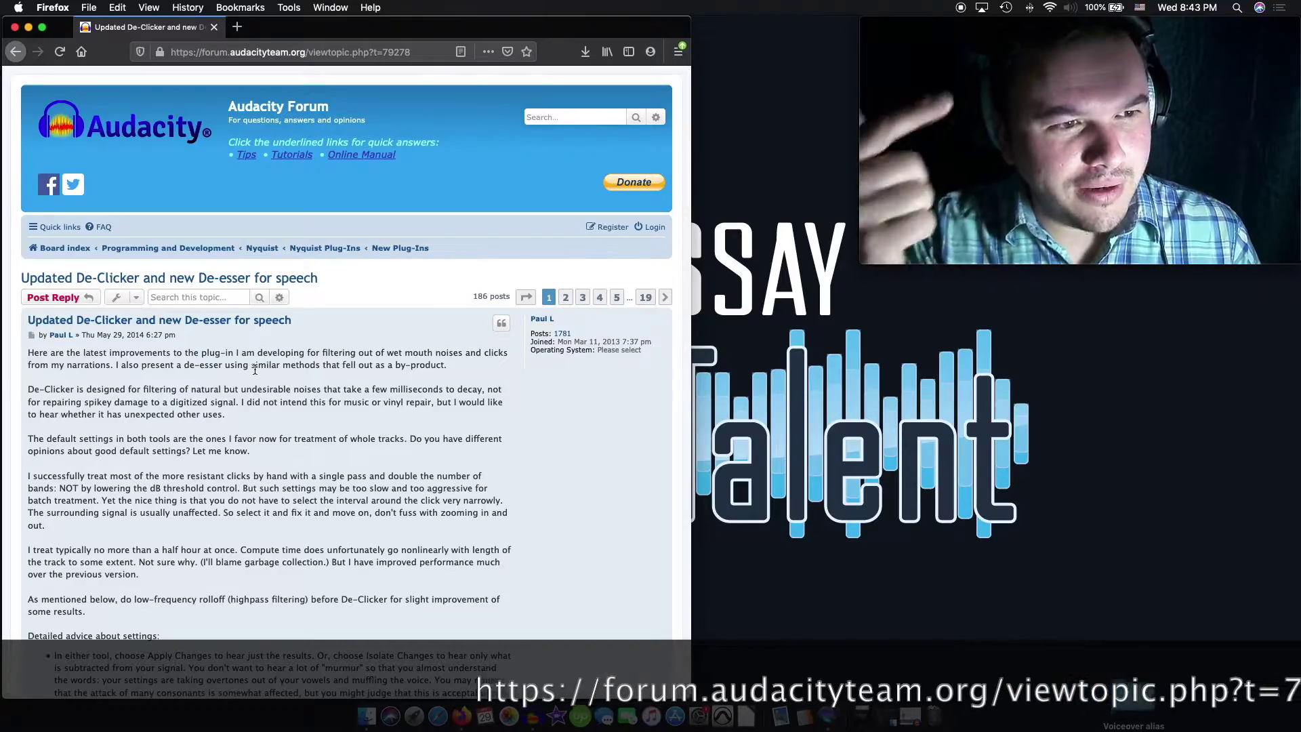
scroll(255, 386, down, 20)
scroll(266, 390, up, 20)
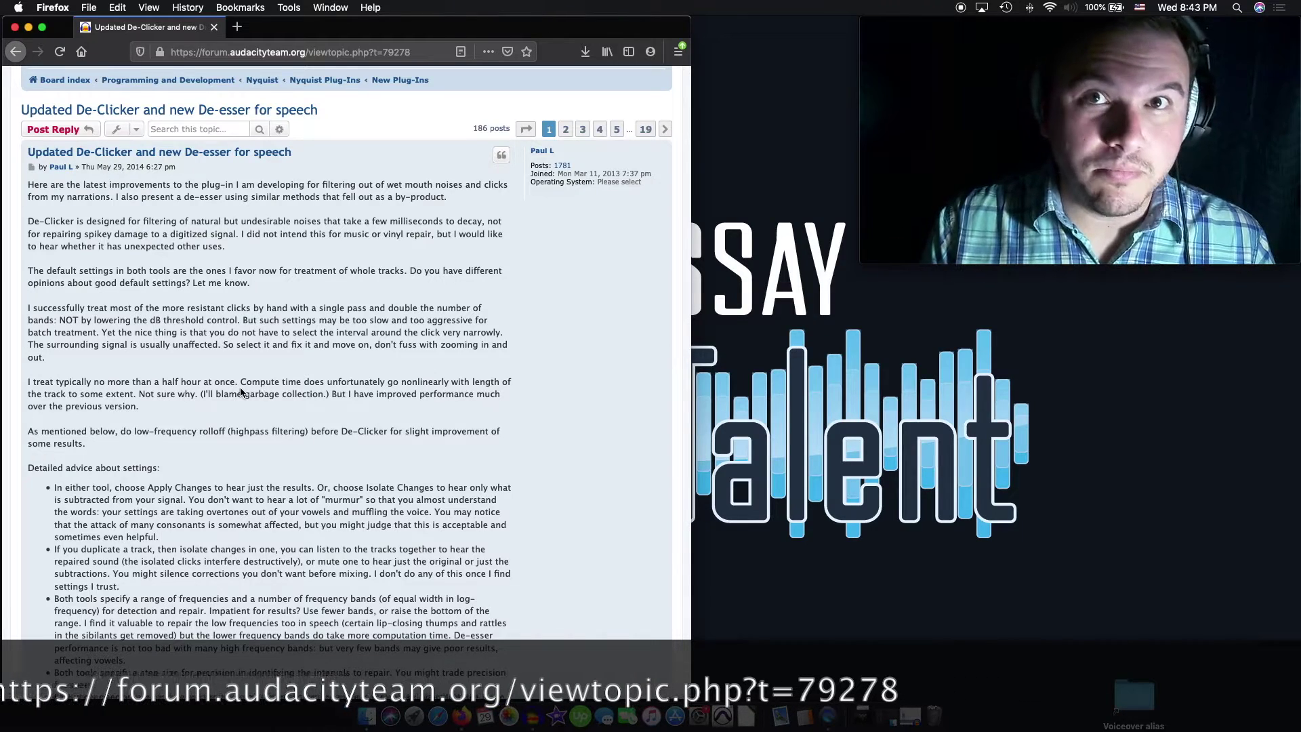
scroll(251, 388, down, 5)
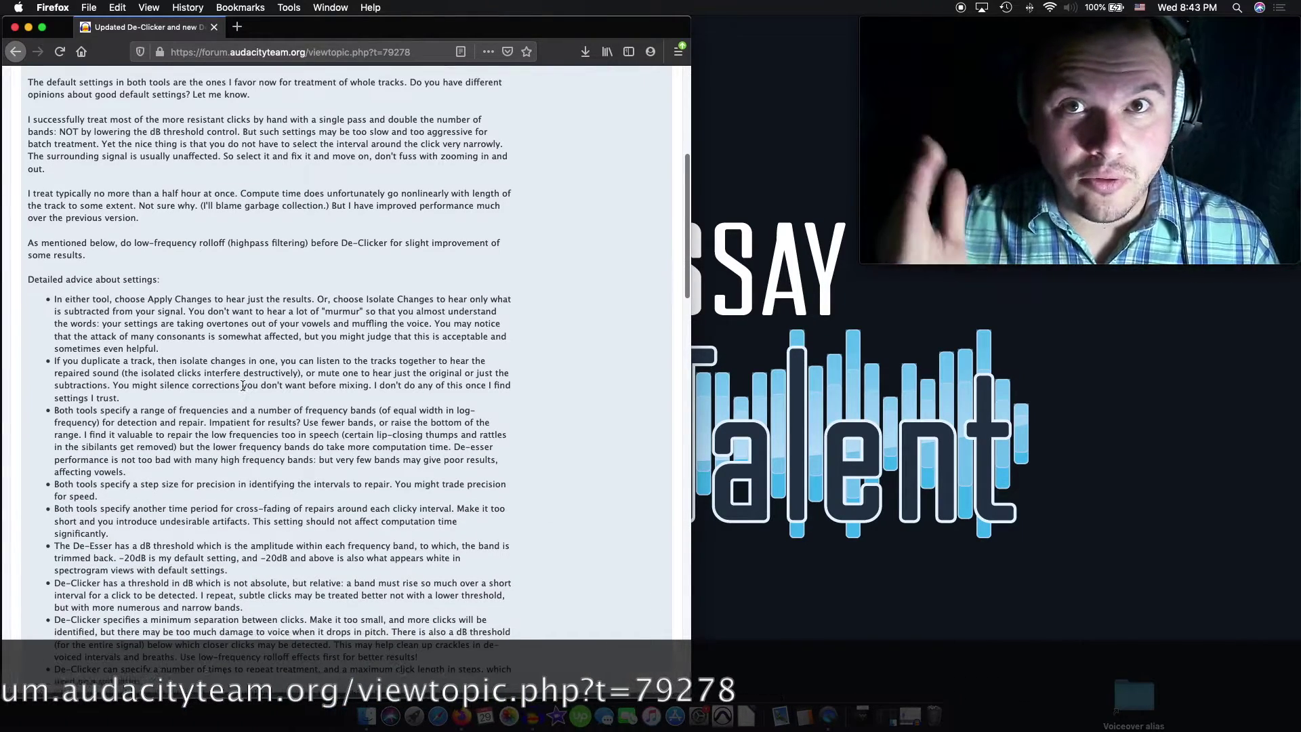
scroll(243, 385, down, 1)
scroll(243, 385, down, 6)
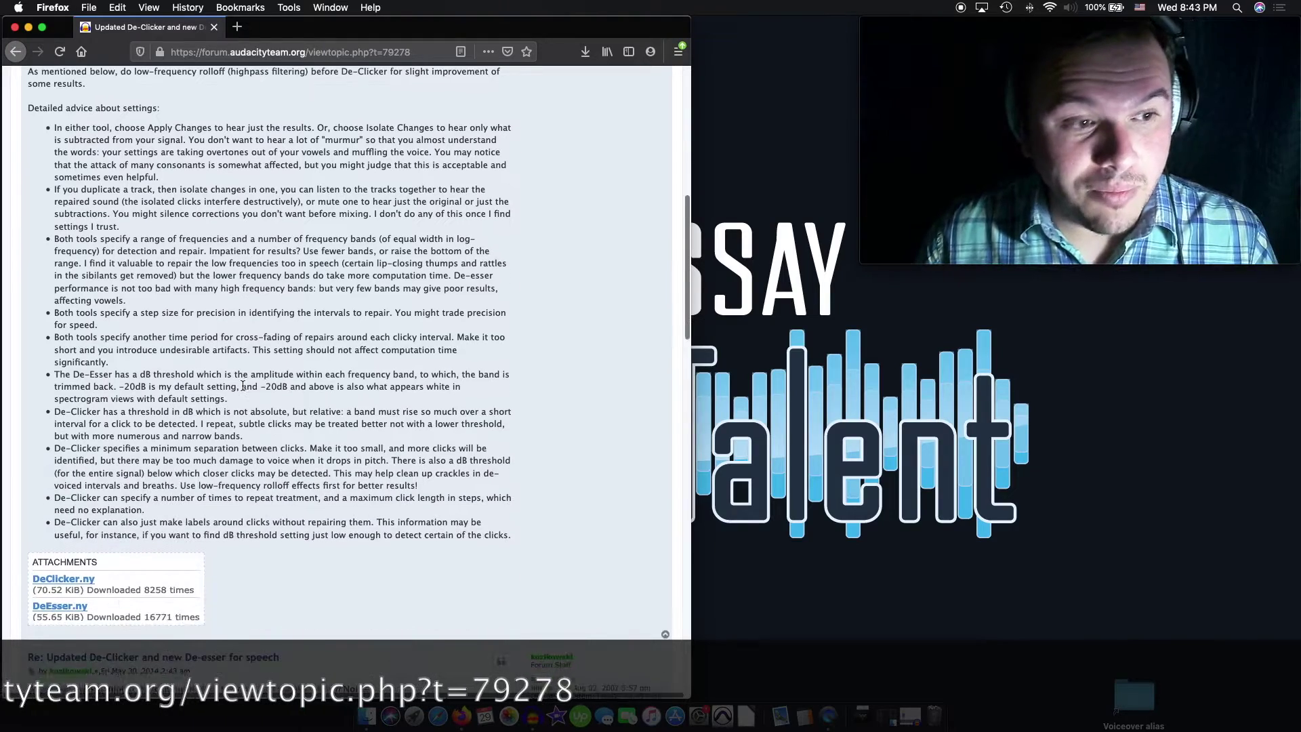
scroll(243, 385, down, 1)
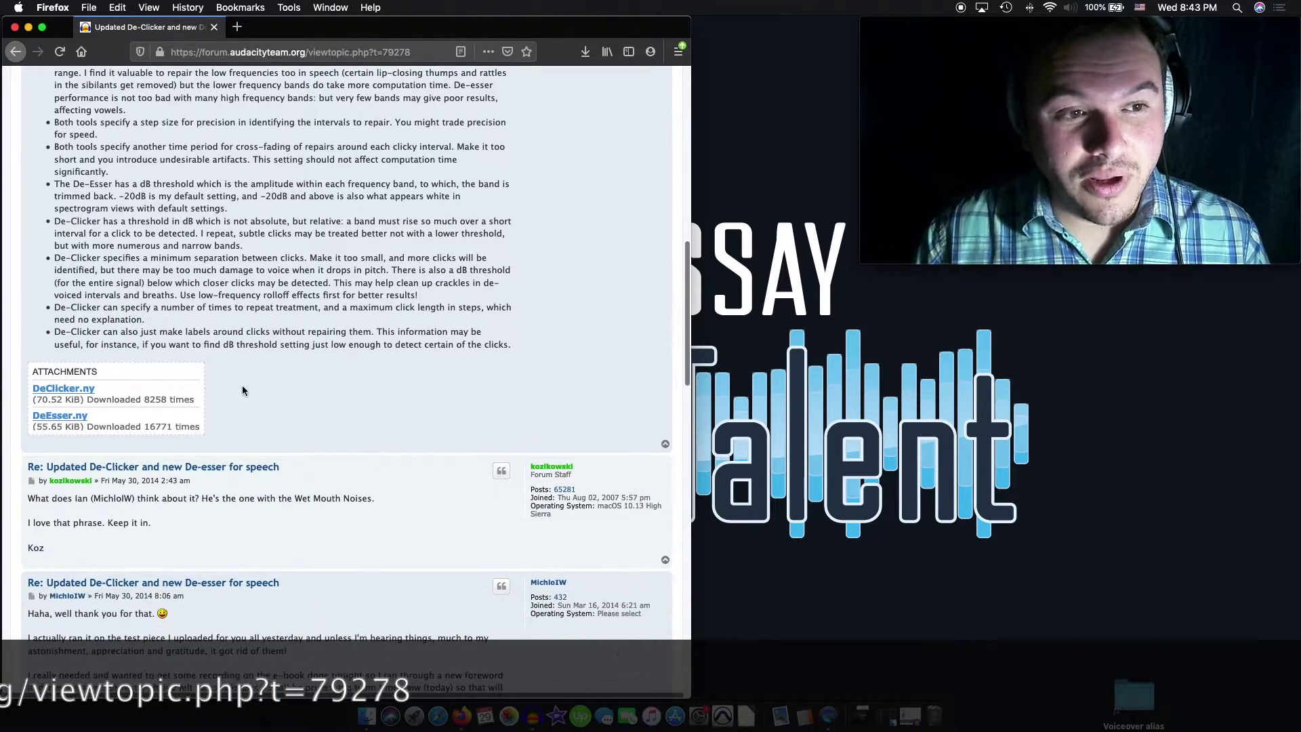
Step: Highlight the DeClicker.ny and DeEsser.ny files in the post's Attachments box
drag(212, 427, 194, 412)
click(263, 427)
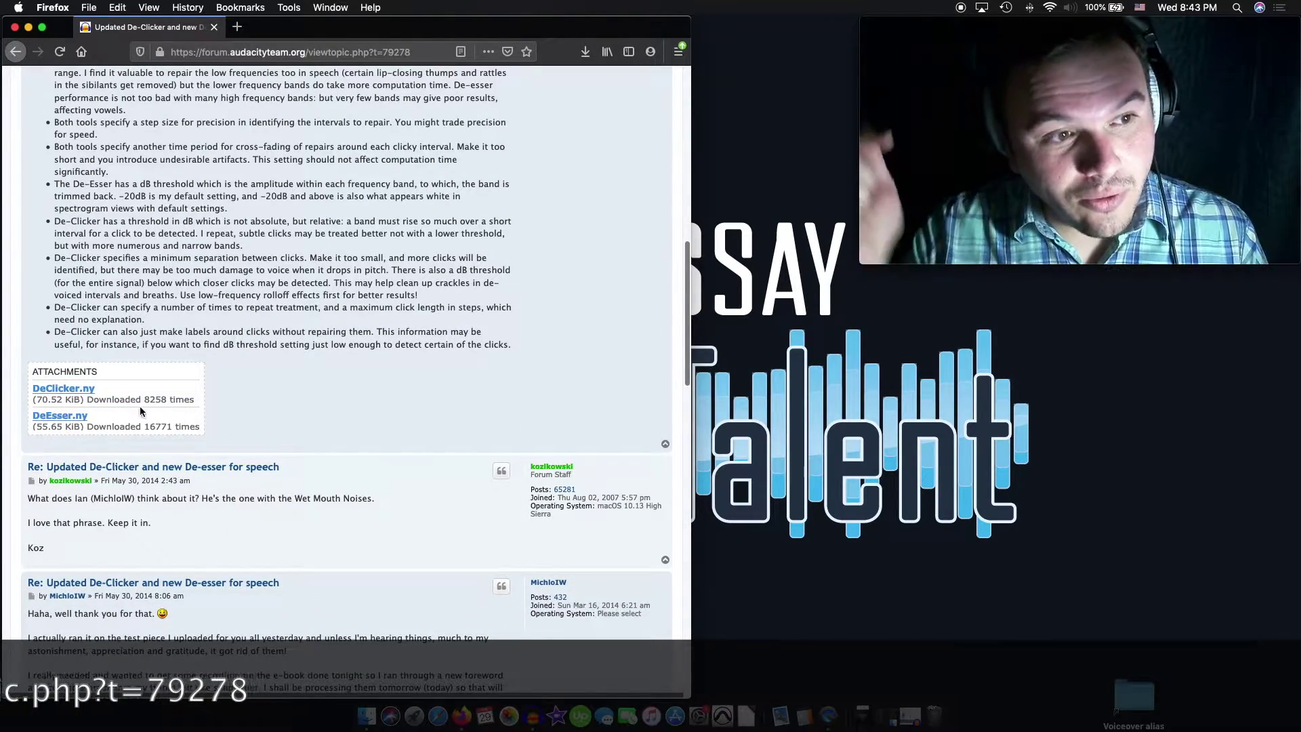
drag(88, 416, 32, 414)
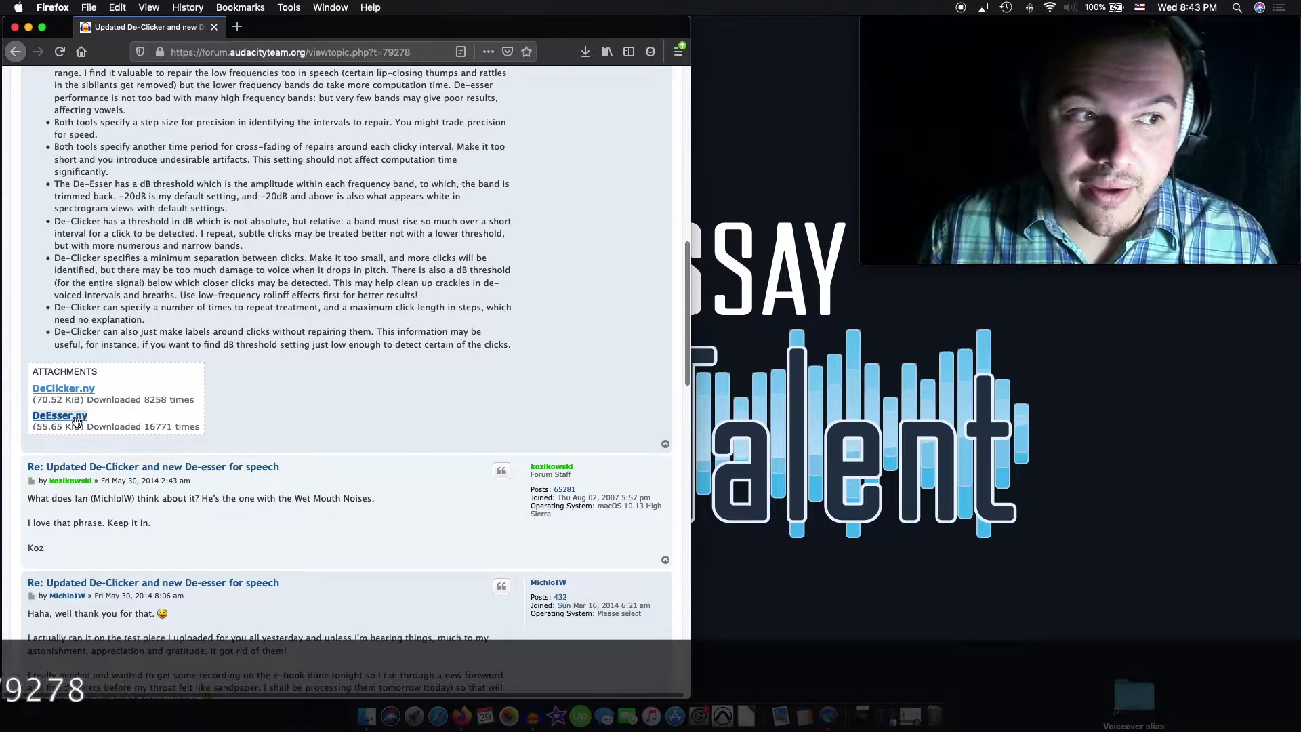
click(156, 422)
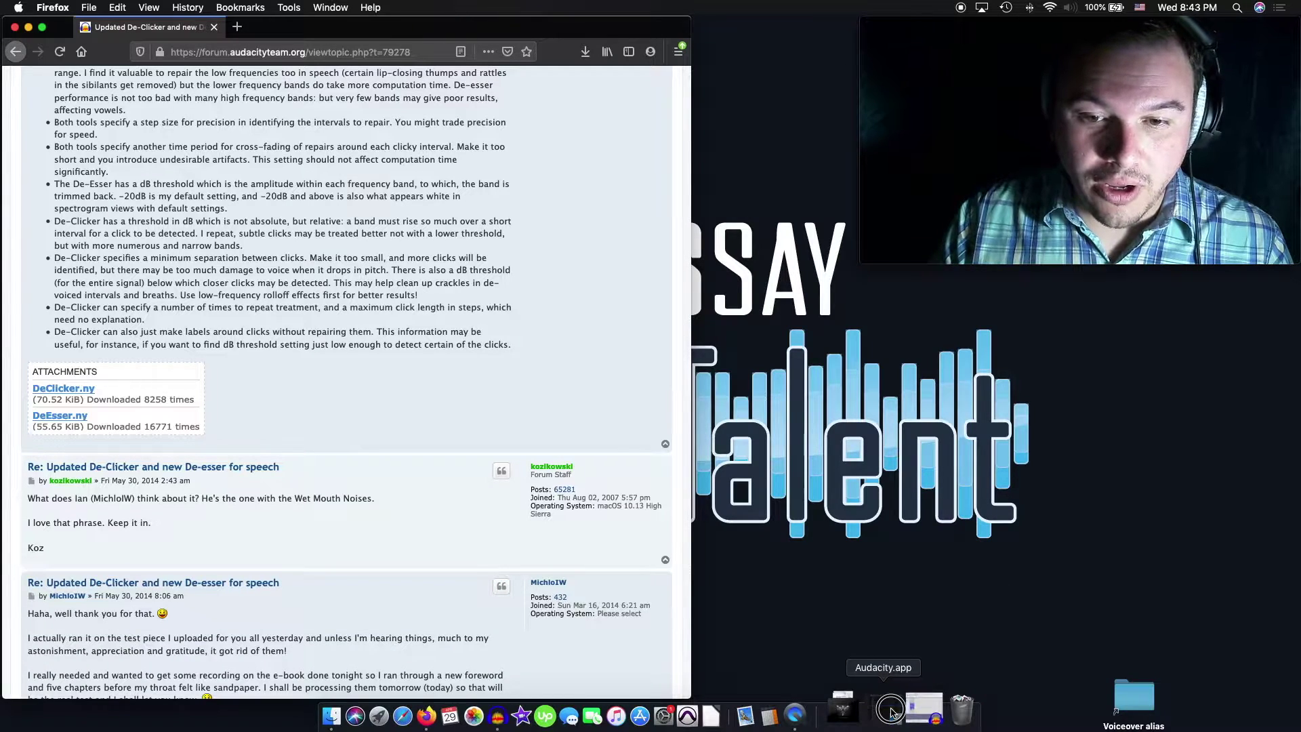
click(893, 713)
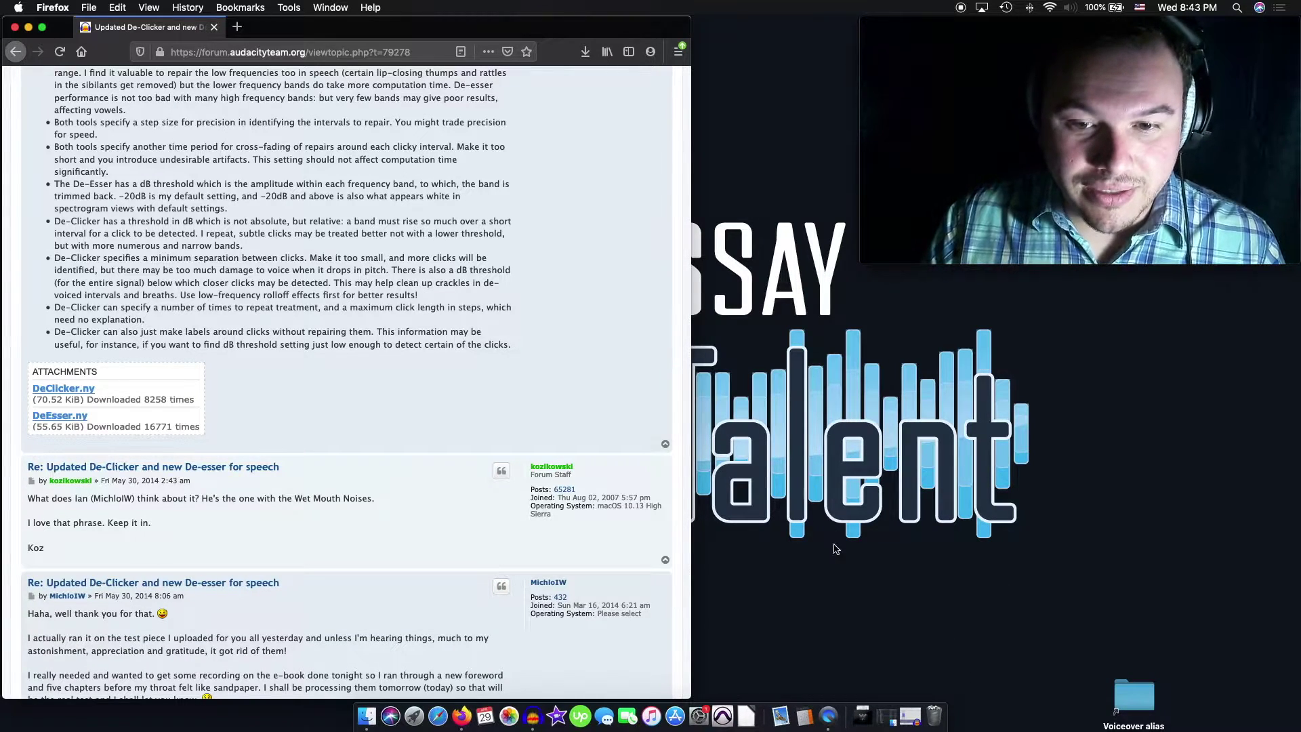
Step: In Finder's Applications folder, bring up Audacity.app's actions to show its package contents
click(886, 715)
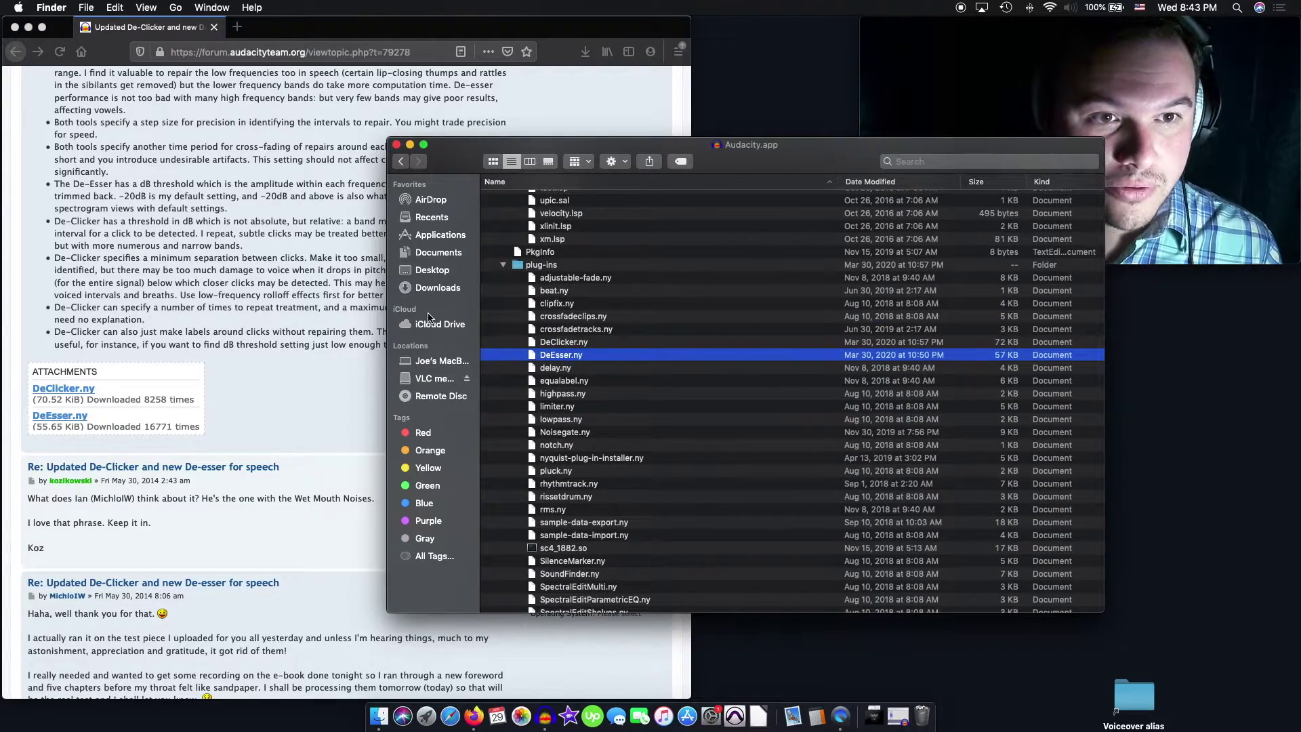
click(437, 238)
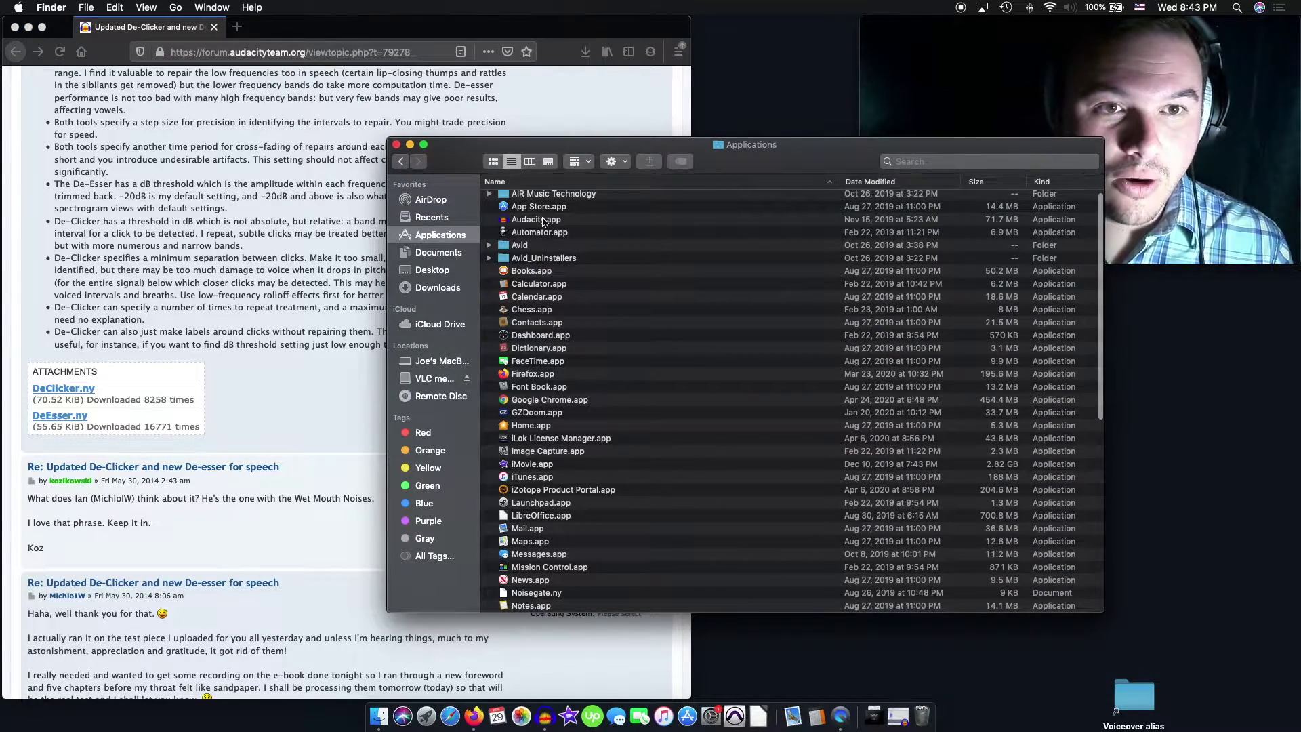
click(545, 220)
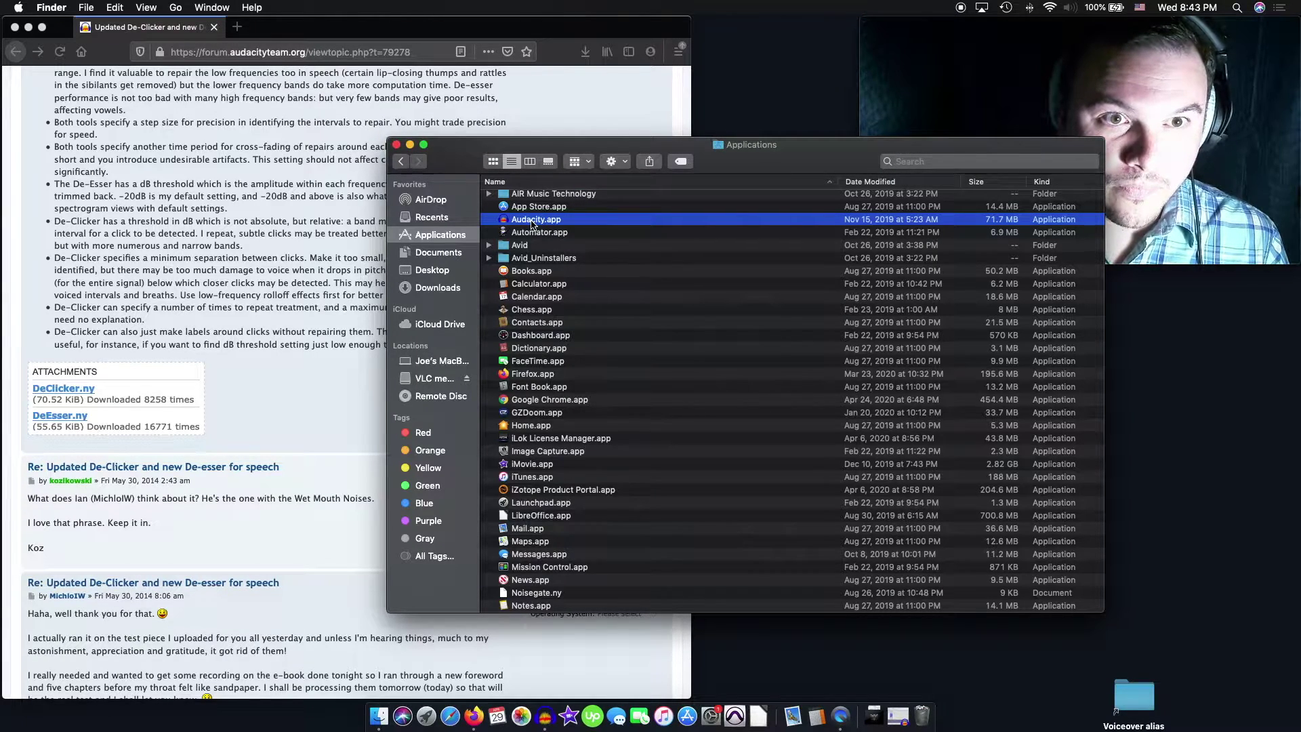
right_click(533, 225)
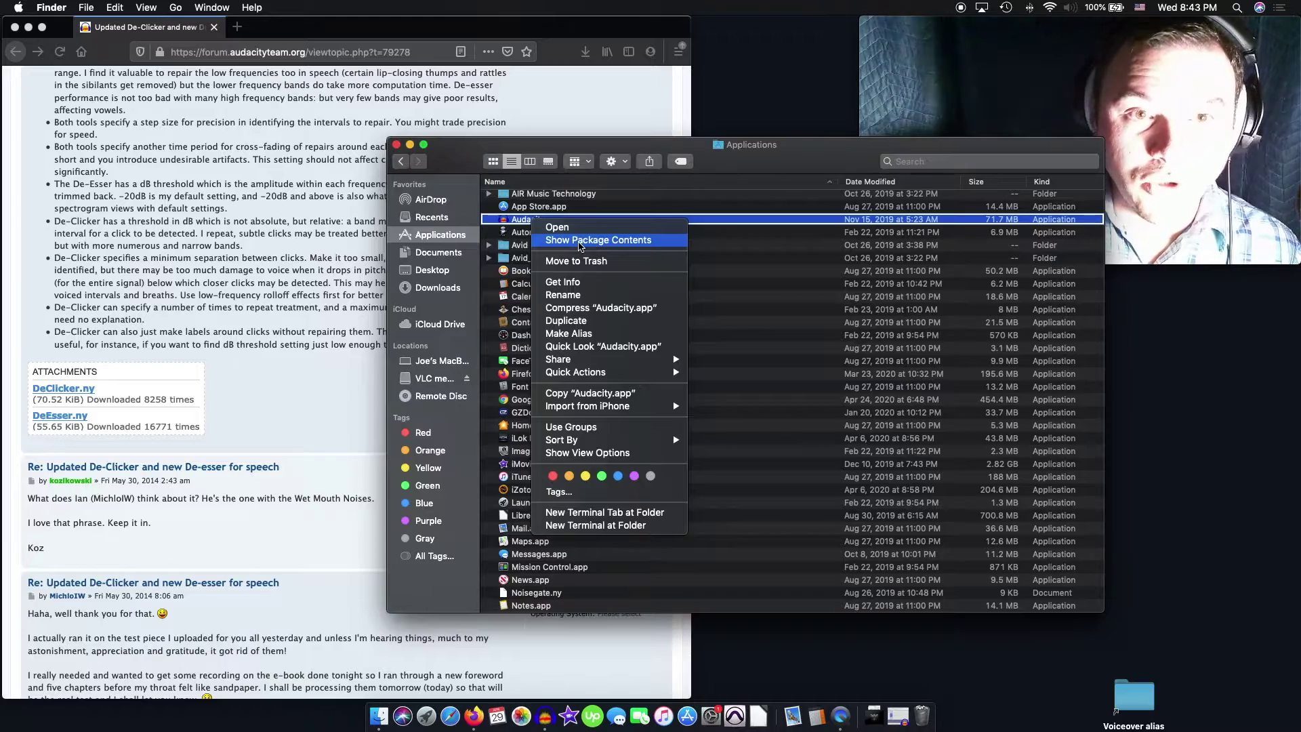
Step: Expand Audacity.app's Contents and move past the nyquist folder to the plug-ins folder
click(582, 242)
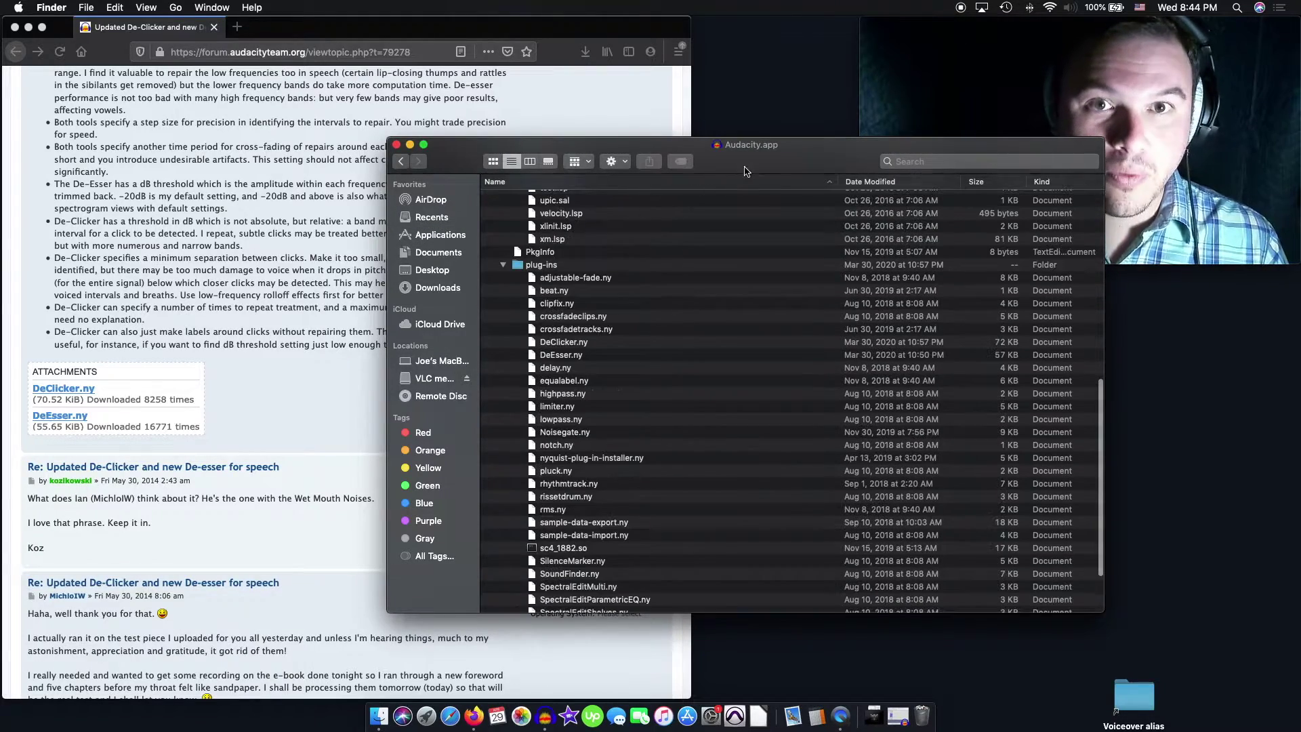
drag(746, 171, 633, 176)
scroll(490, 406, up, 10)
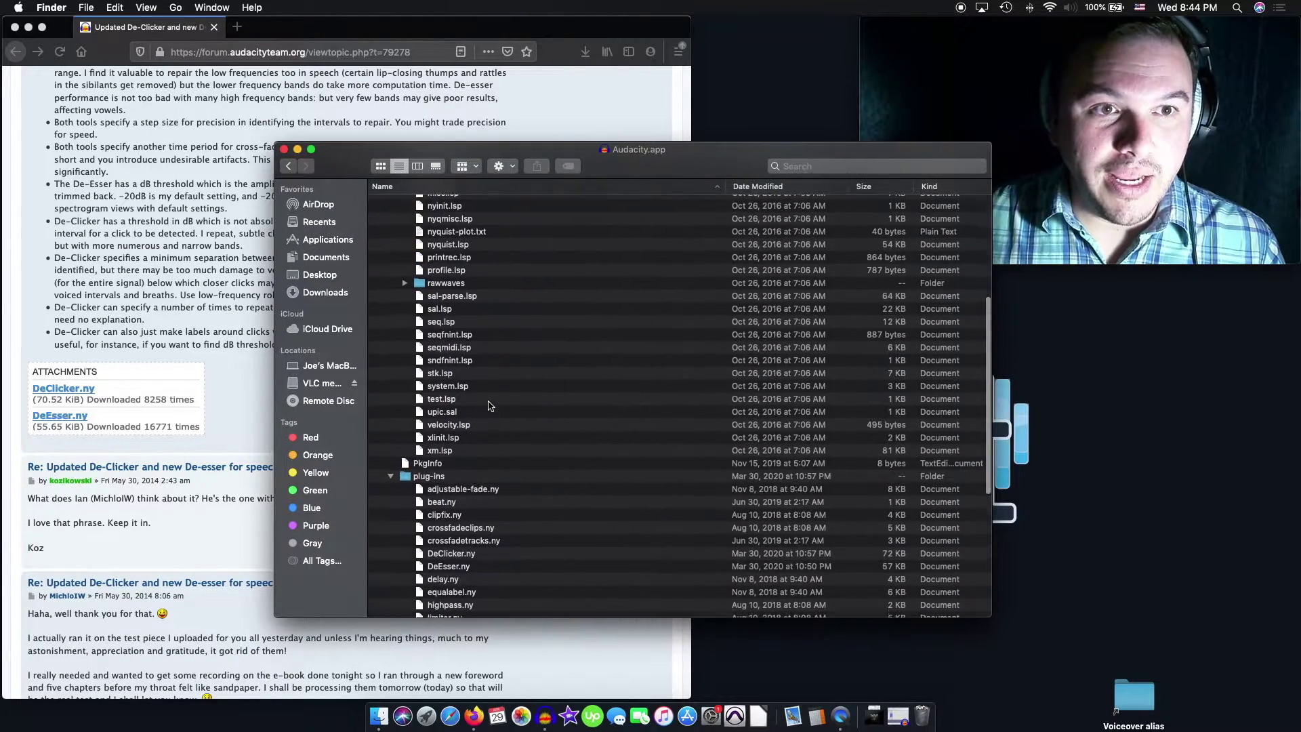
scroll(461, 386, up, 2)
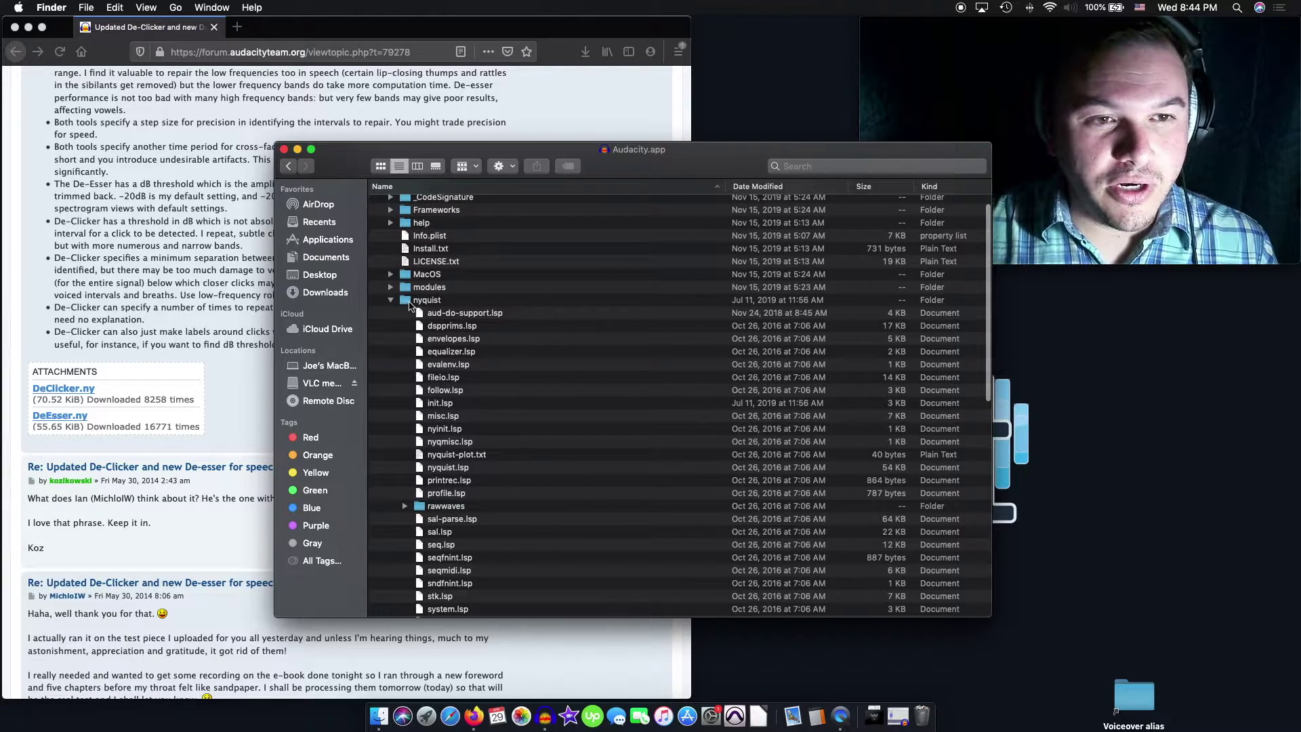
click(409, 303)
scroll(416, 309, down, 10)
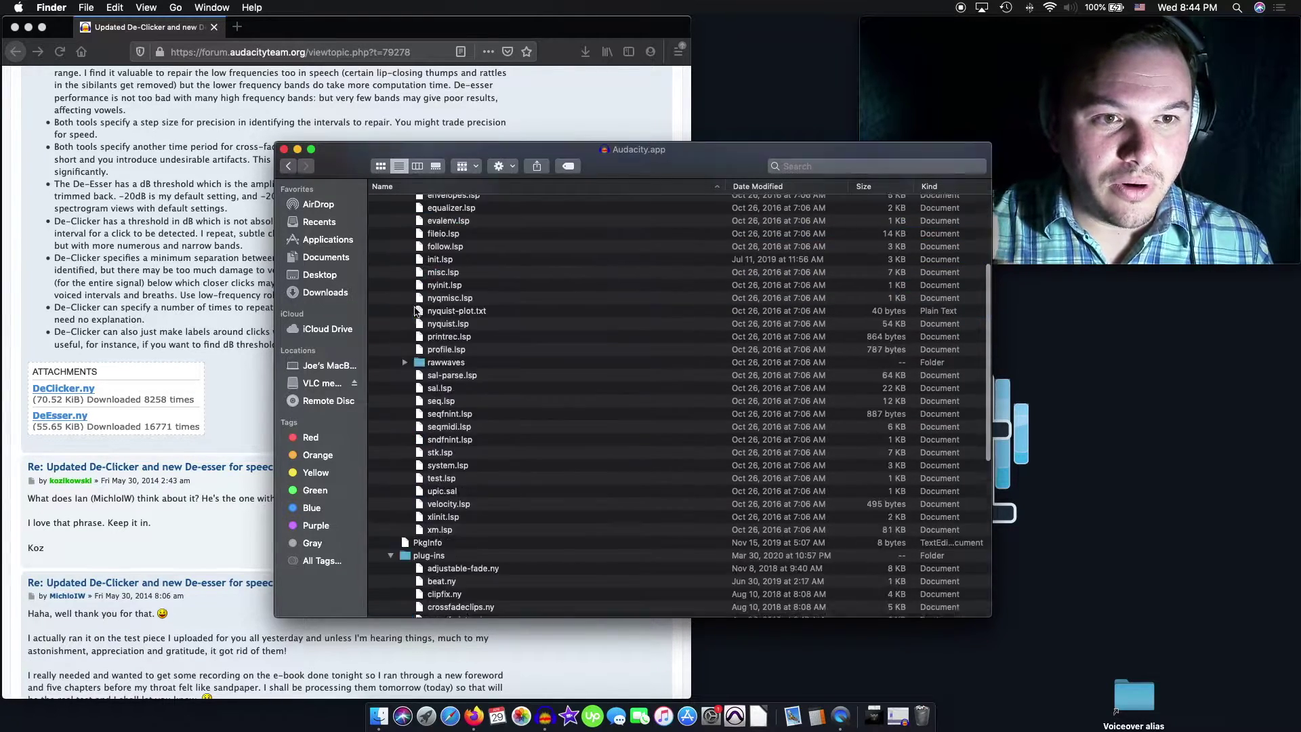
click(409, 399)
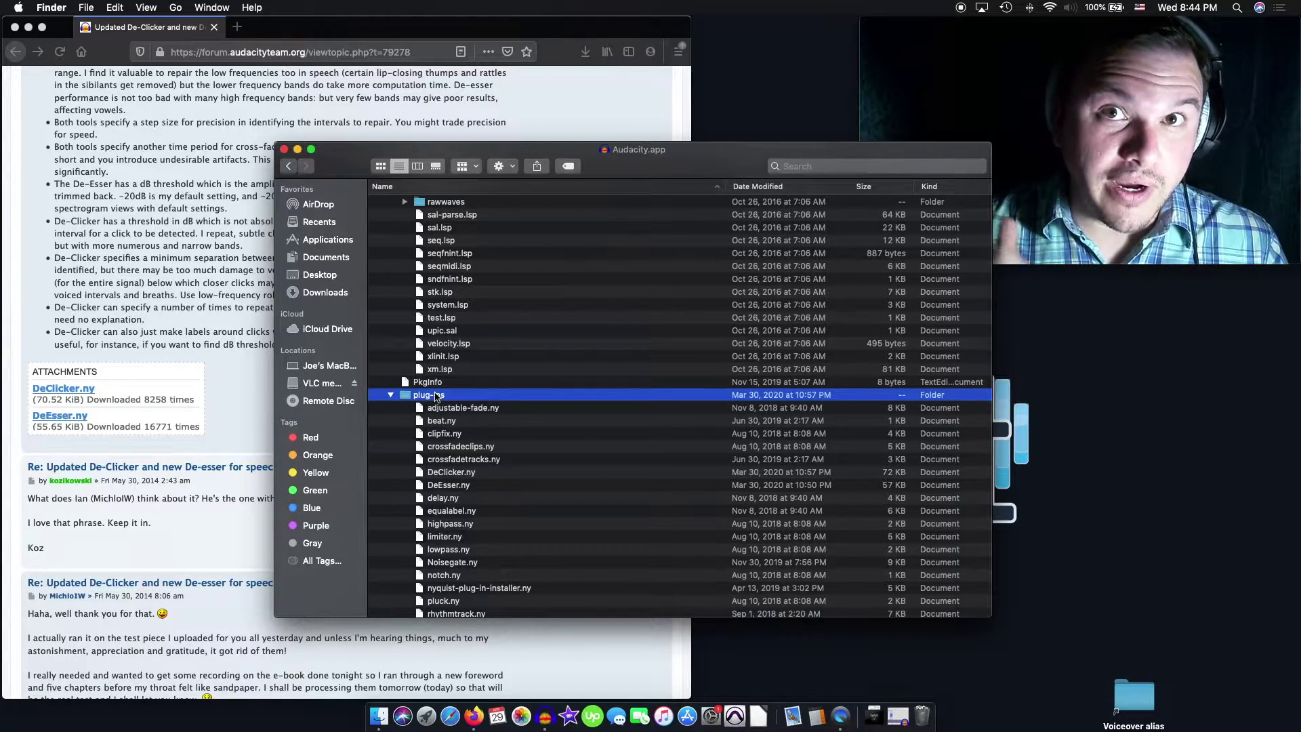
scroll(435, 396, down, 3)
Step: Select both DeClicker.ny and DeEsser.ny, then close the package window
click(454, 381)
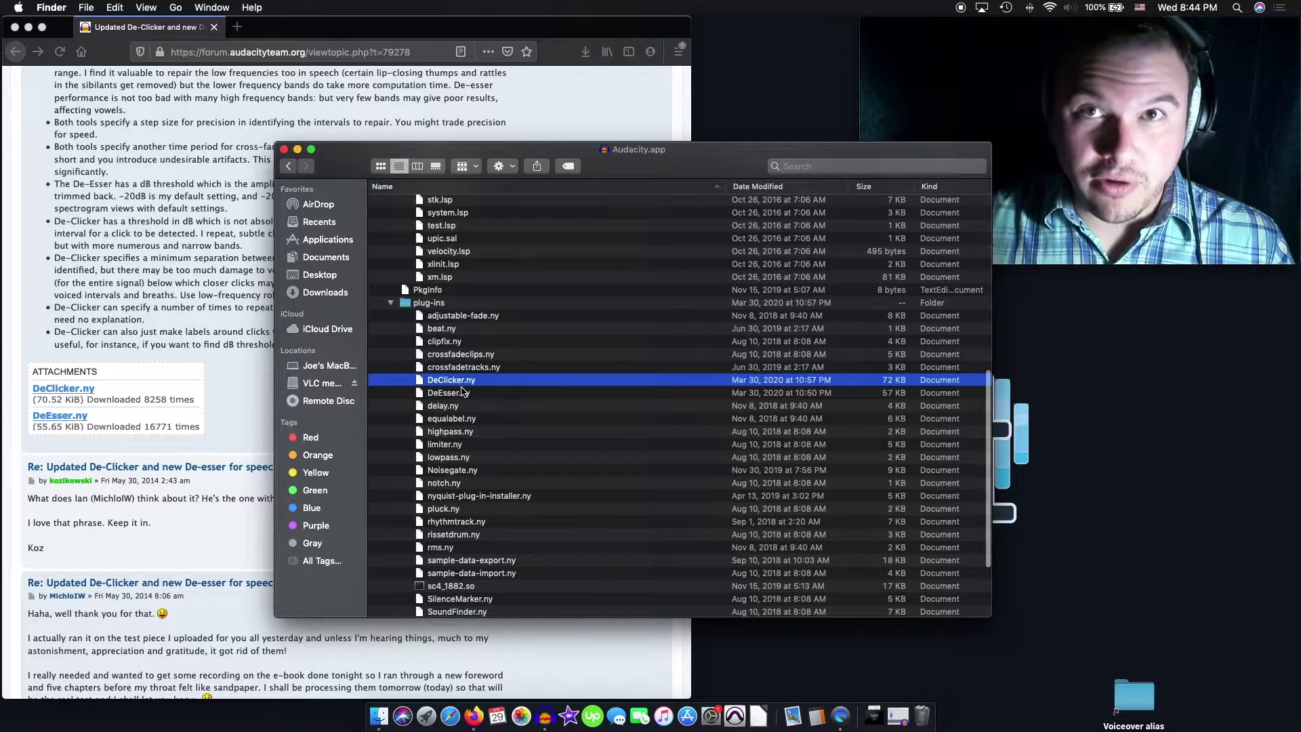
super+click(461, 397)
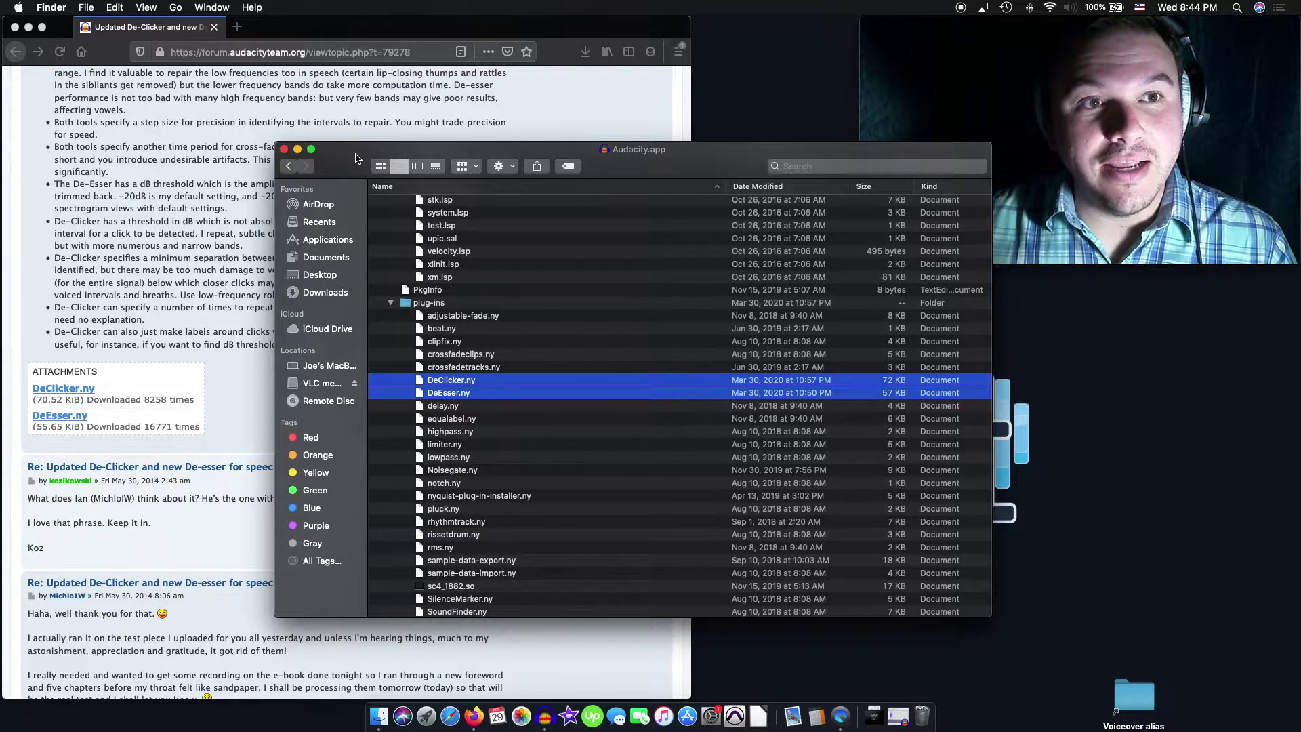
drag(356, 159, 431, 178)
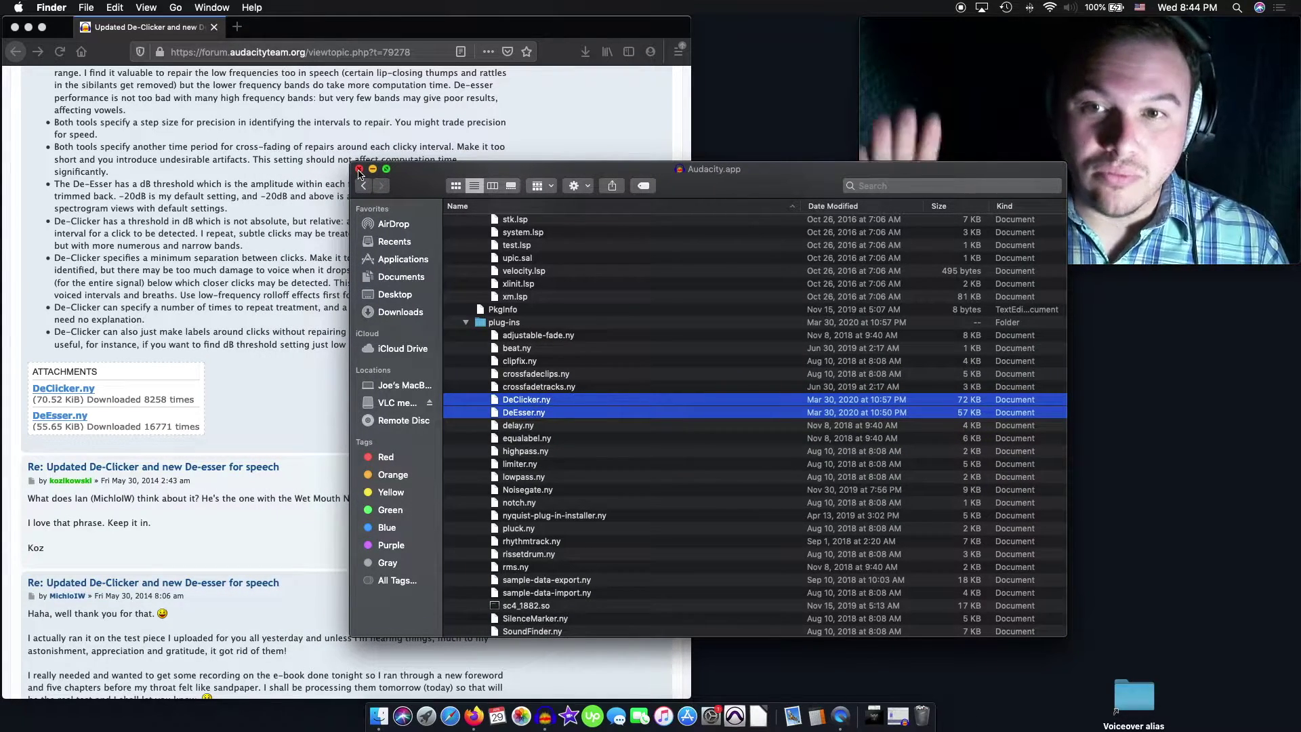
click(359, 170)
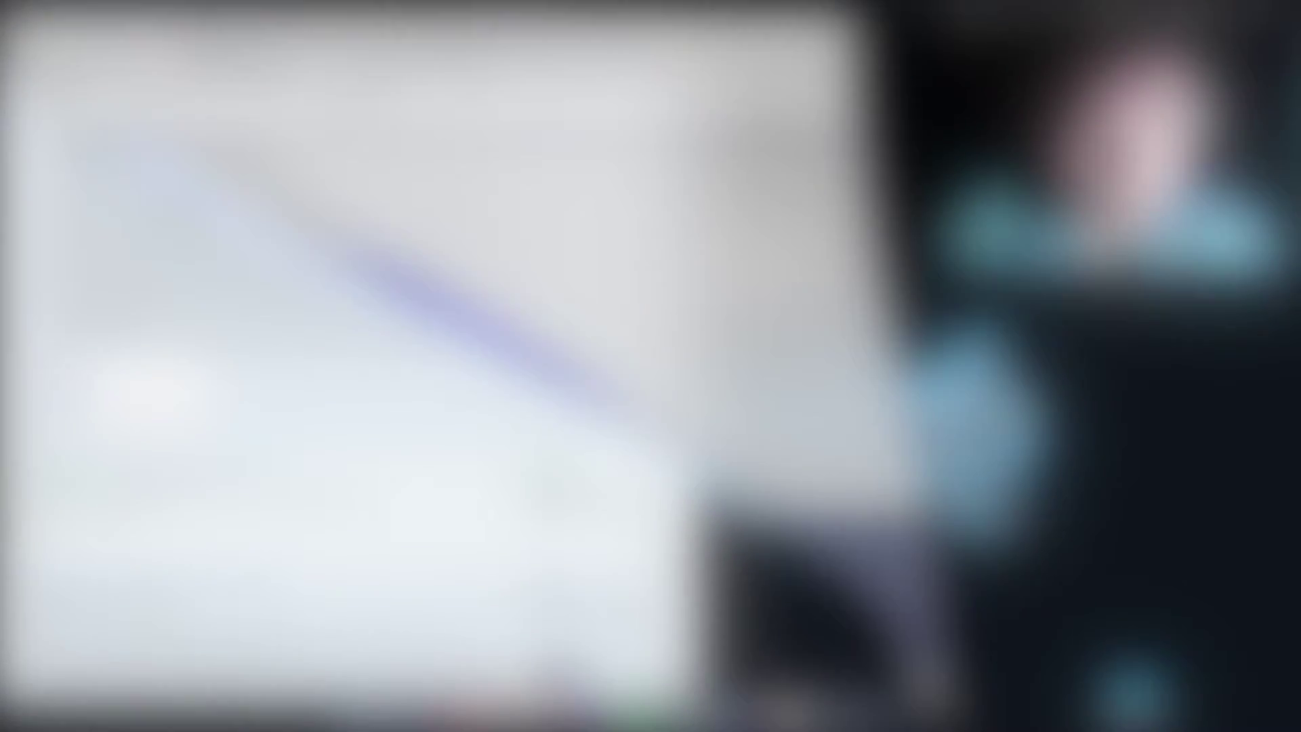
Step: Bring the Audacity voiceover project forward and show its Effect menu
click(545, 715)
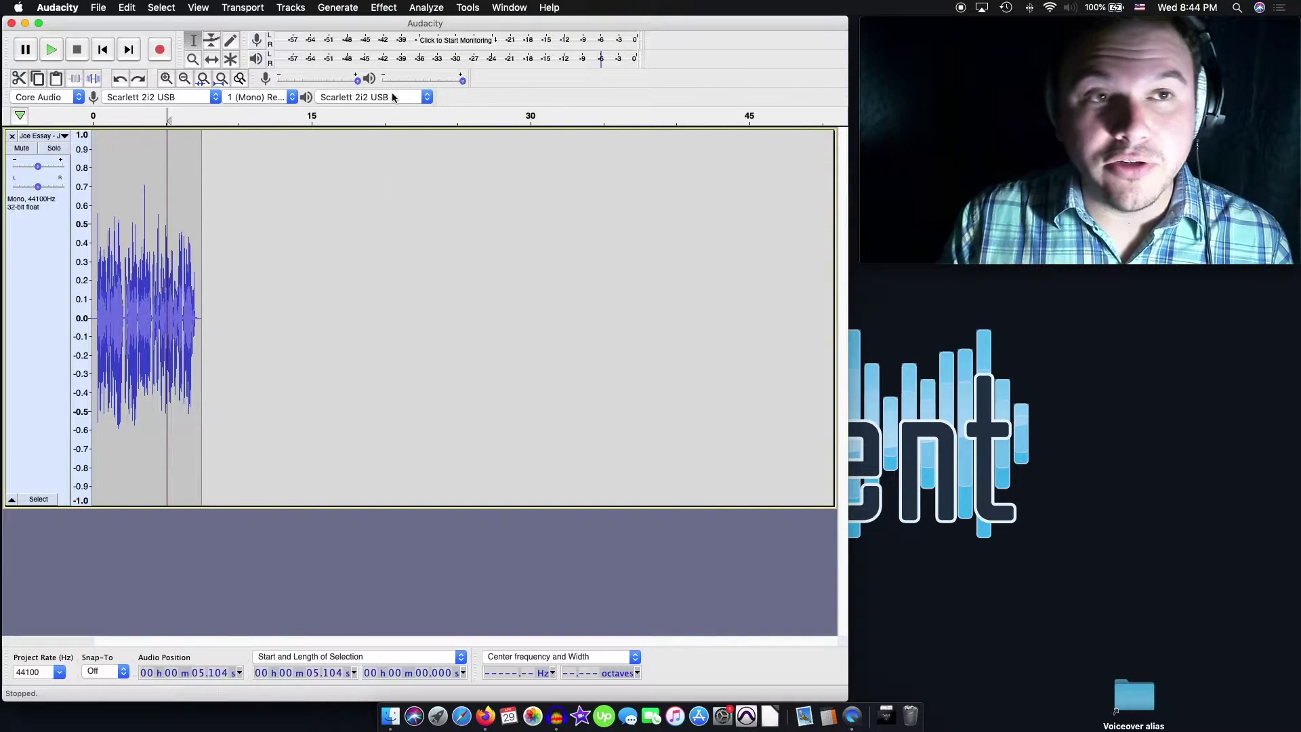
click(384, 8)
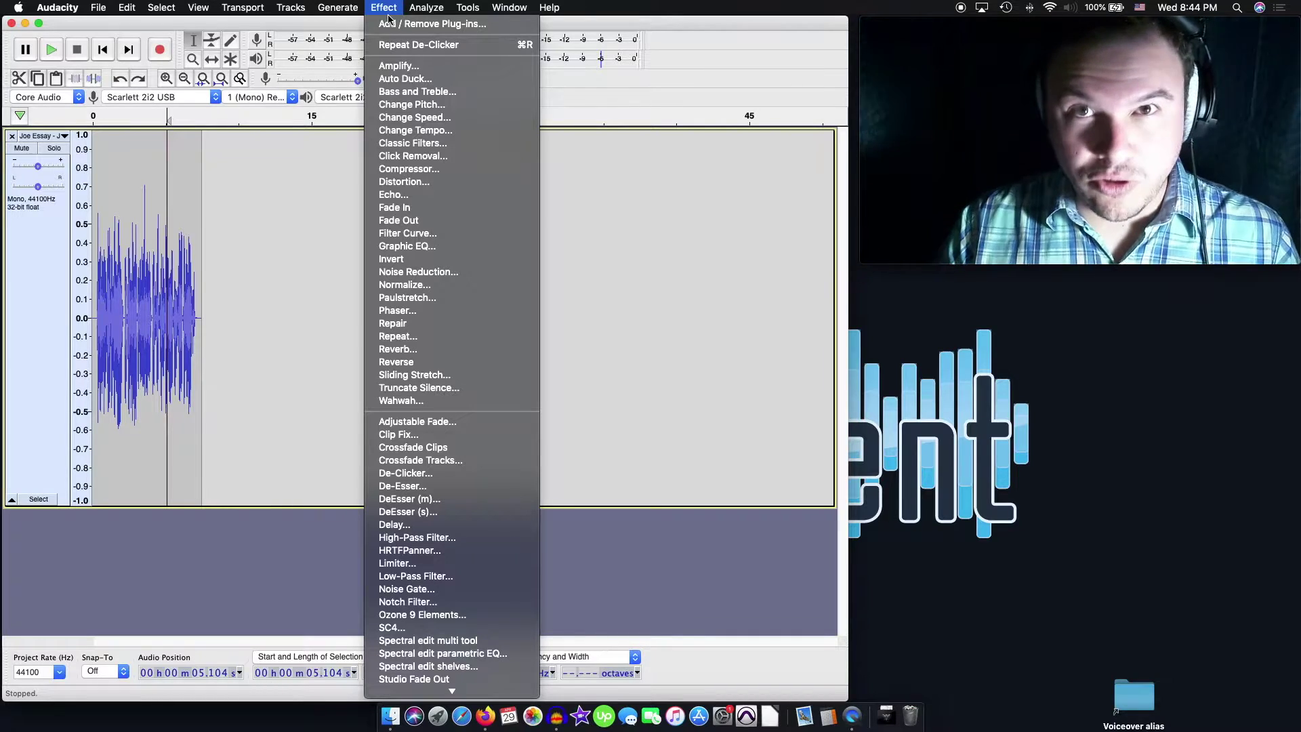
Step: In Add / Remove Plug-ins, verify De-Clicker is Enabled, then close with OK
click(383, 24)
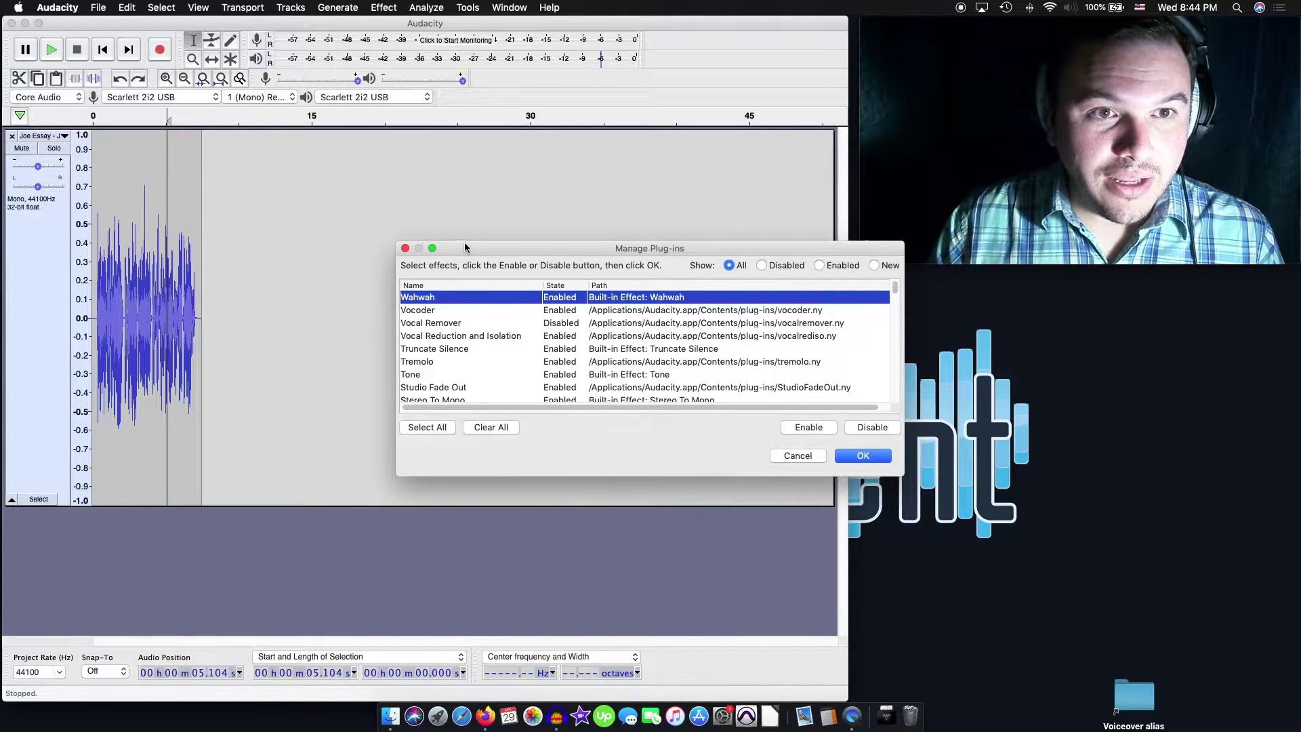
drag(465, 247, 449, 39)
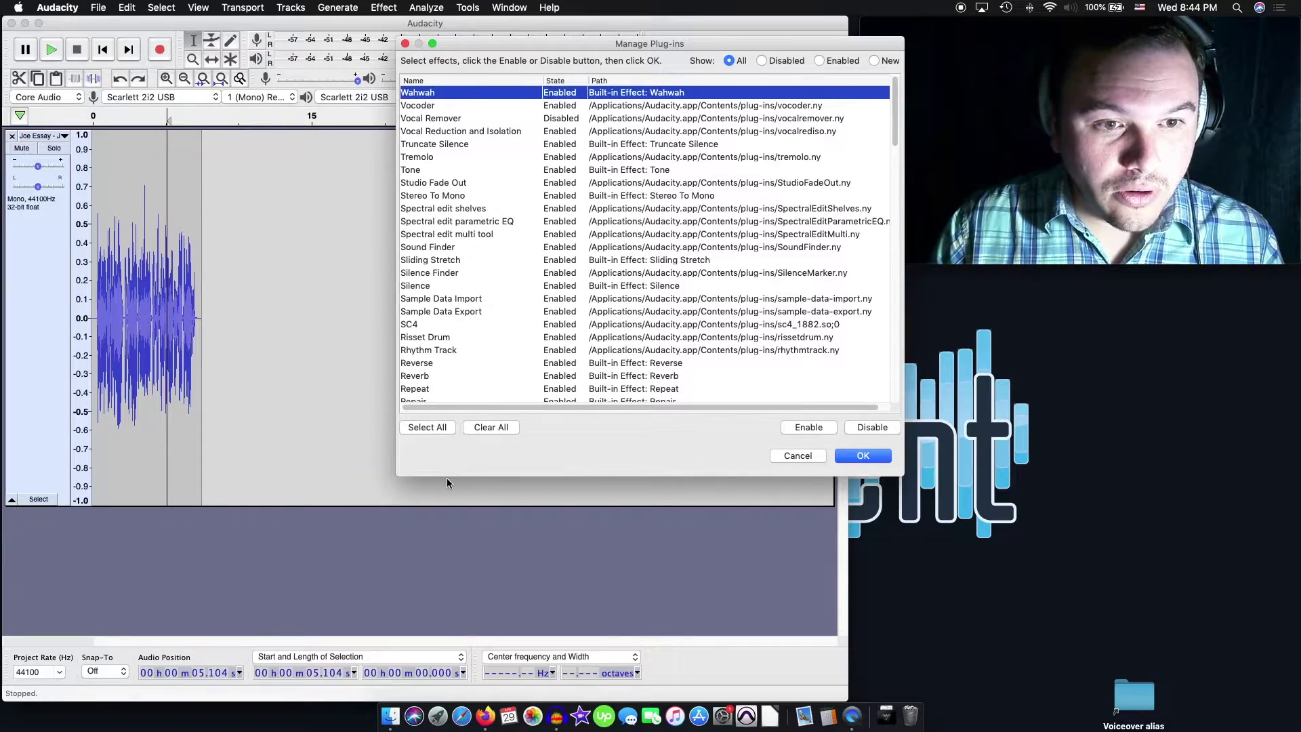
drag(447, 478, 442, 642)
scroll(477, 503, down, 15)
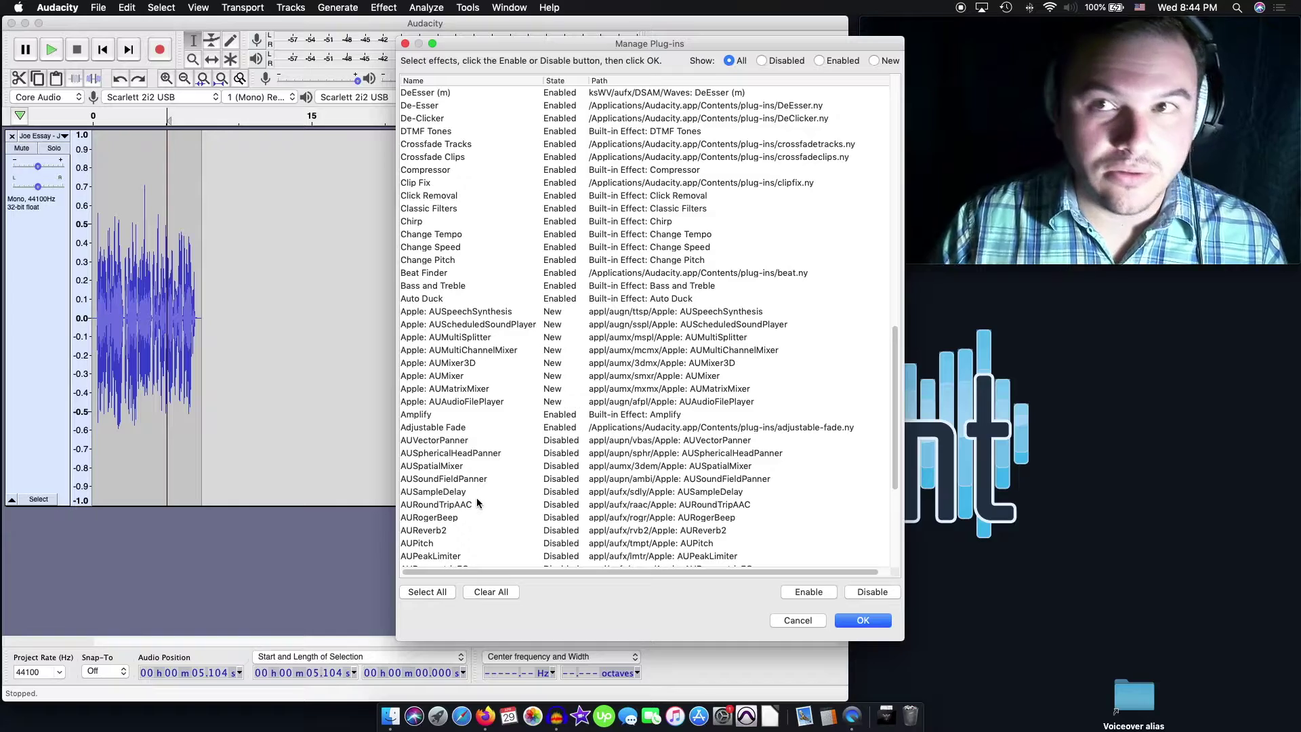
scroll(477, 503, down, 2)
scroll(477, 503, up, 5)
scroll(477, 503, down, 4)
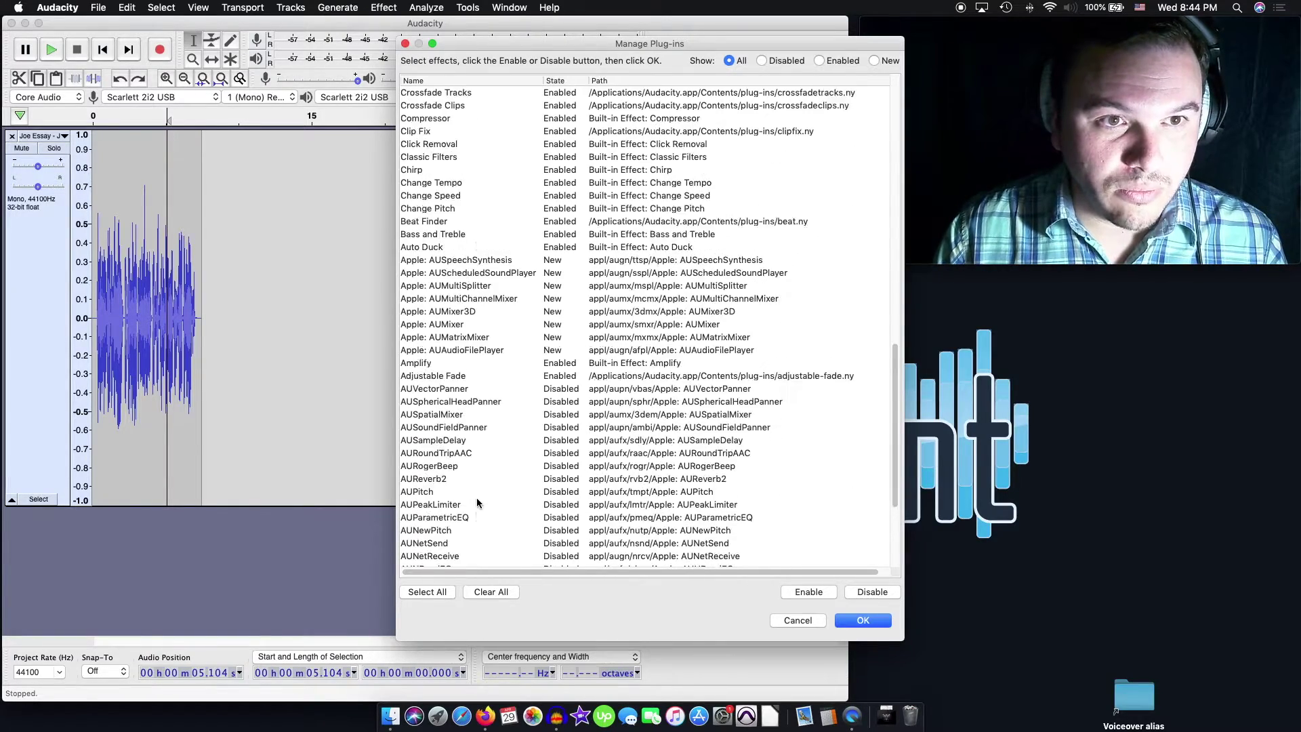
scroll(477, 503, up, 3)
click(475, 247)
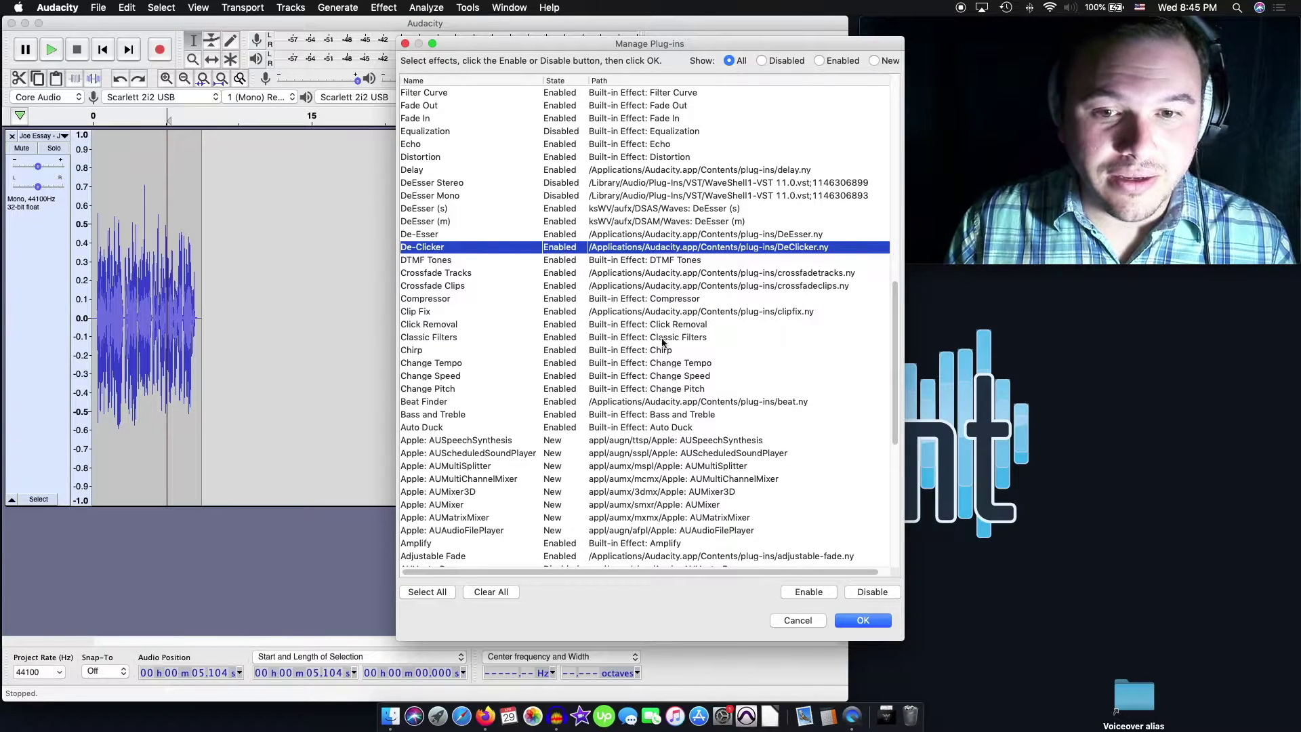
click(877, 622)
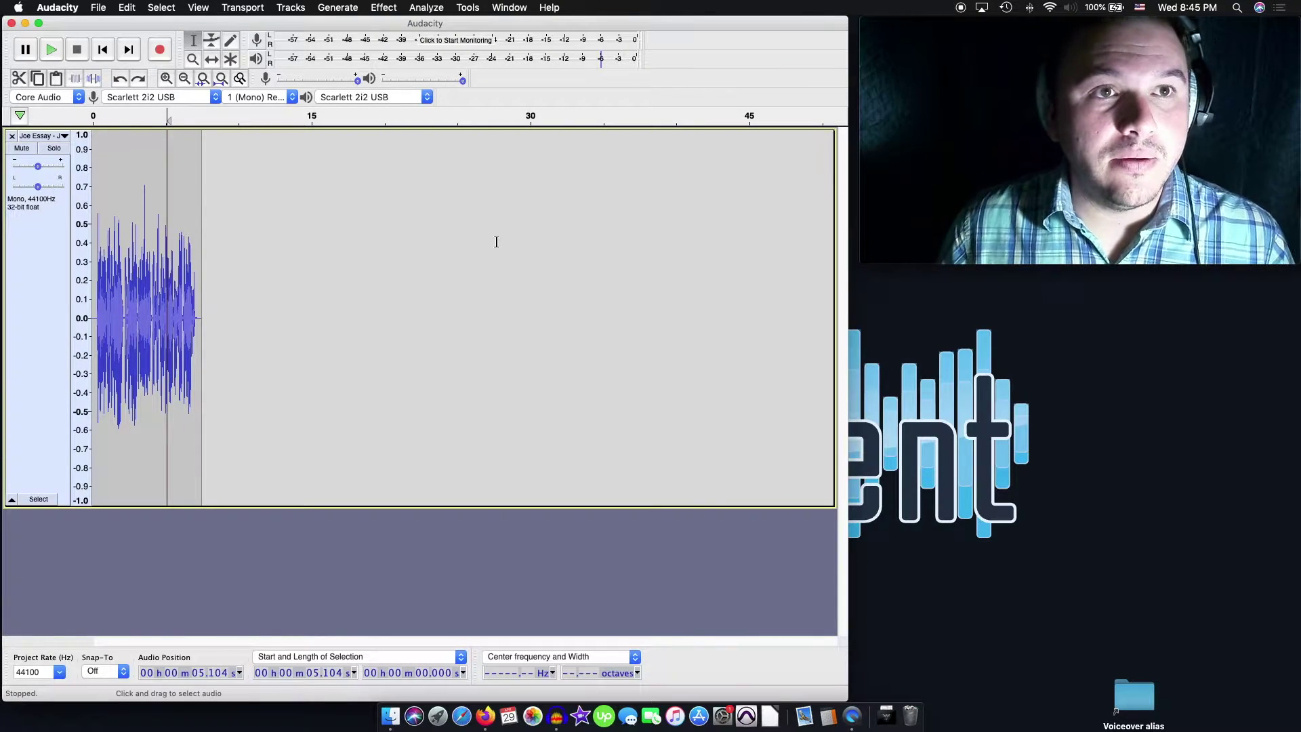
Step: Play the untreated voiceover from near its start, then select the whole 7.5-second clip
click(384, 8)
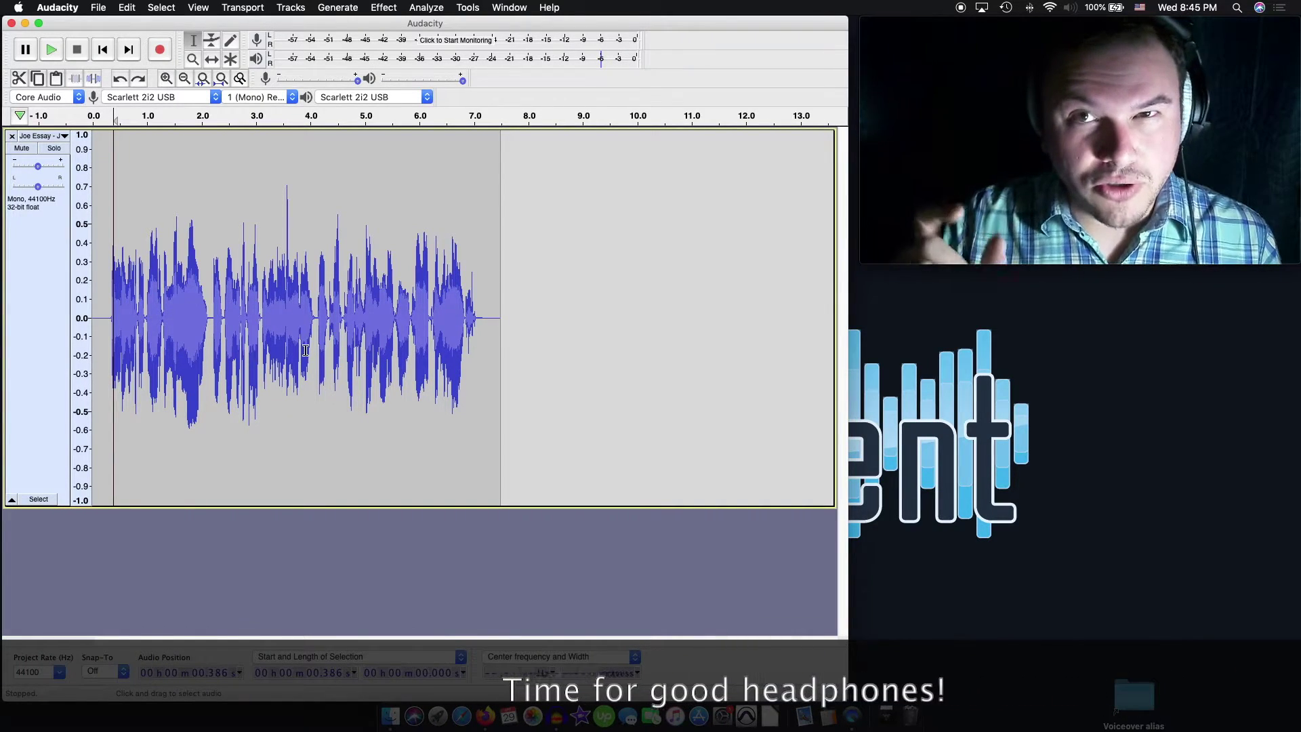
click(389, 309)
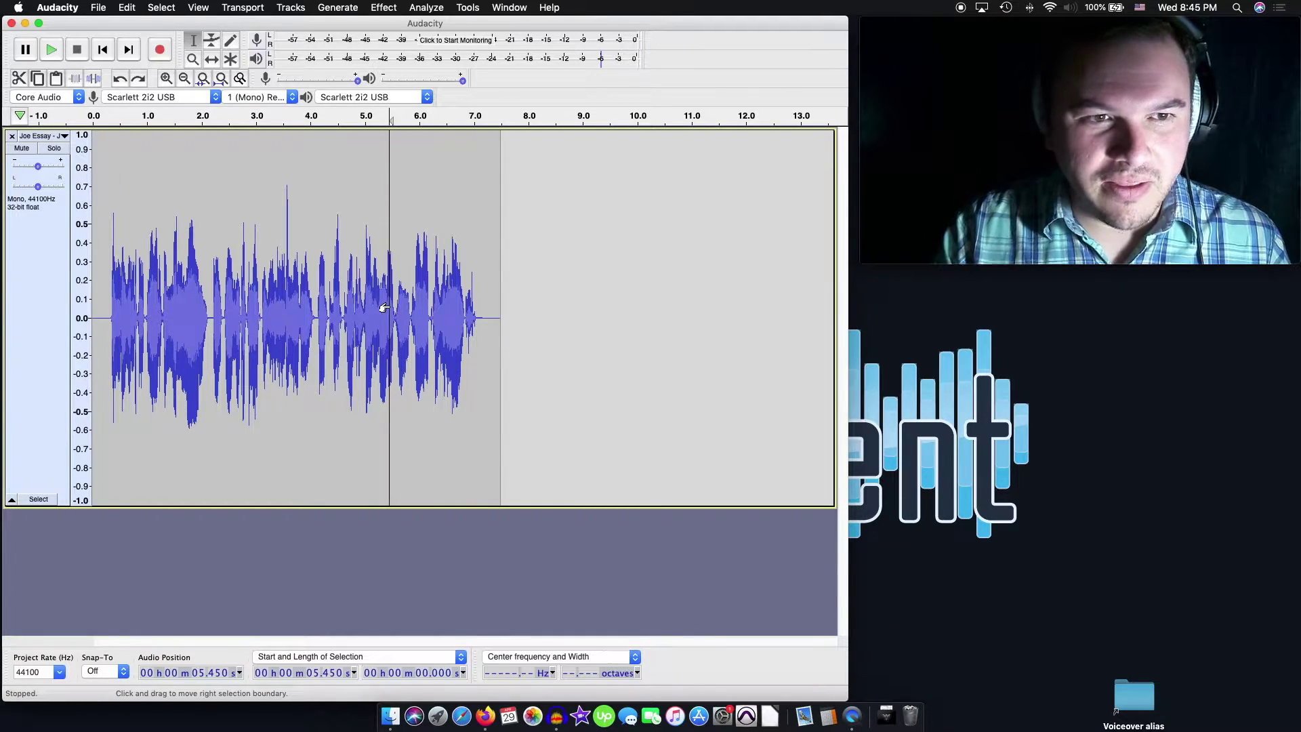
click(384, 306)
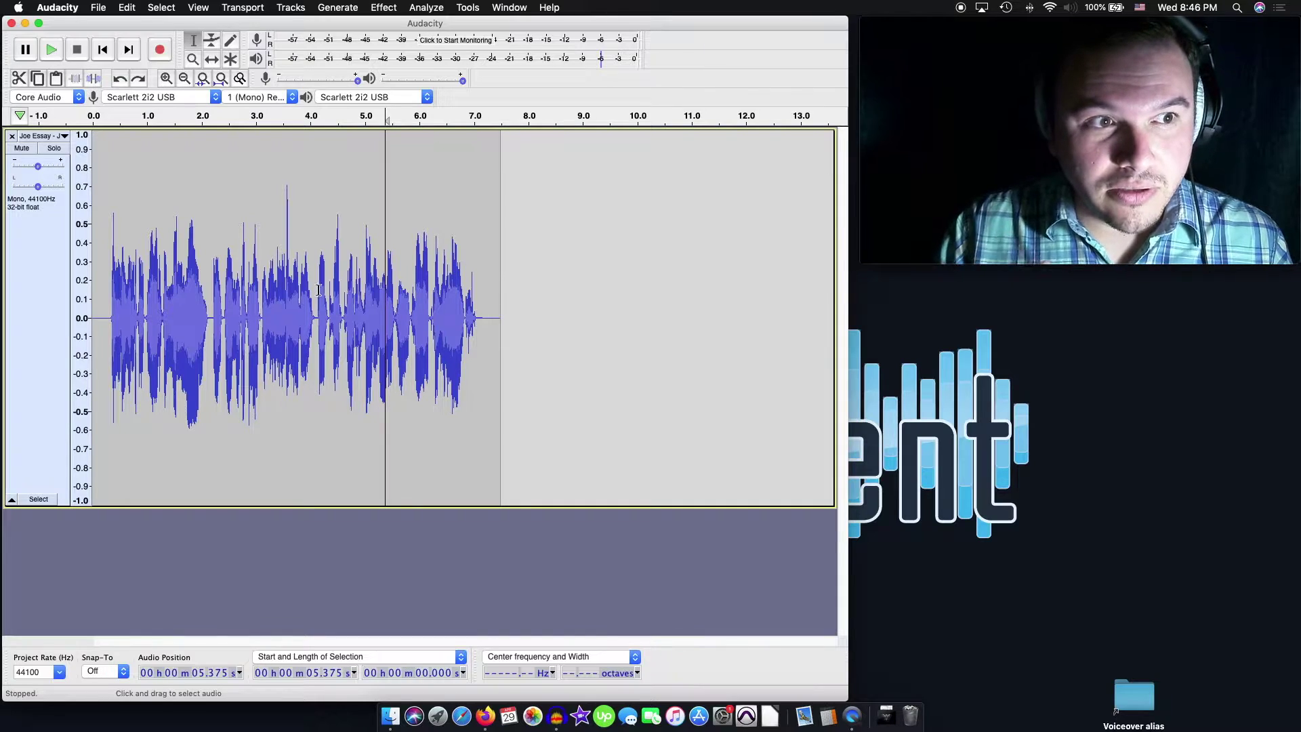
click(109, 291)
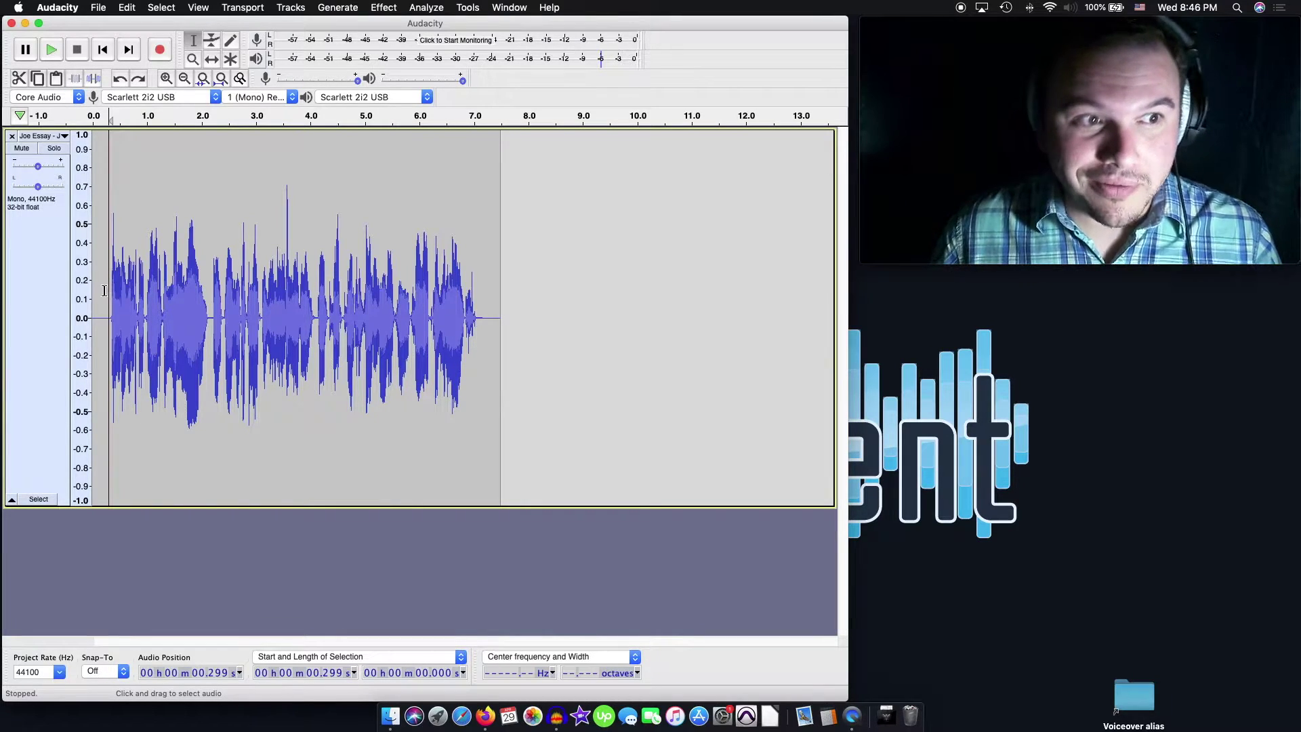
key(space)
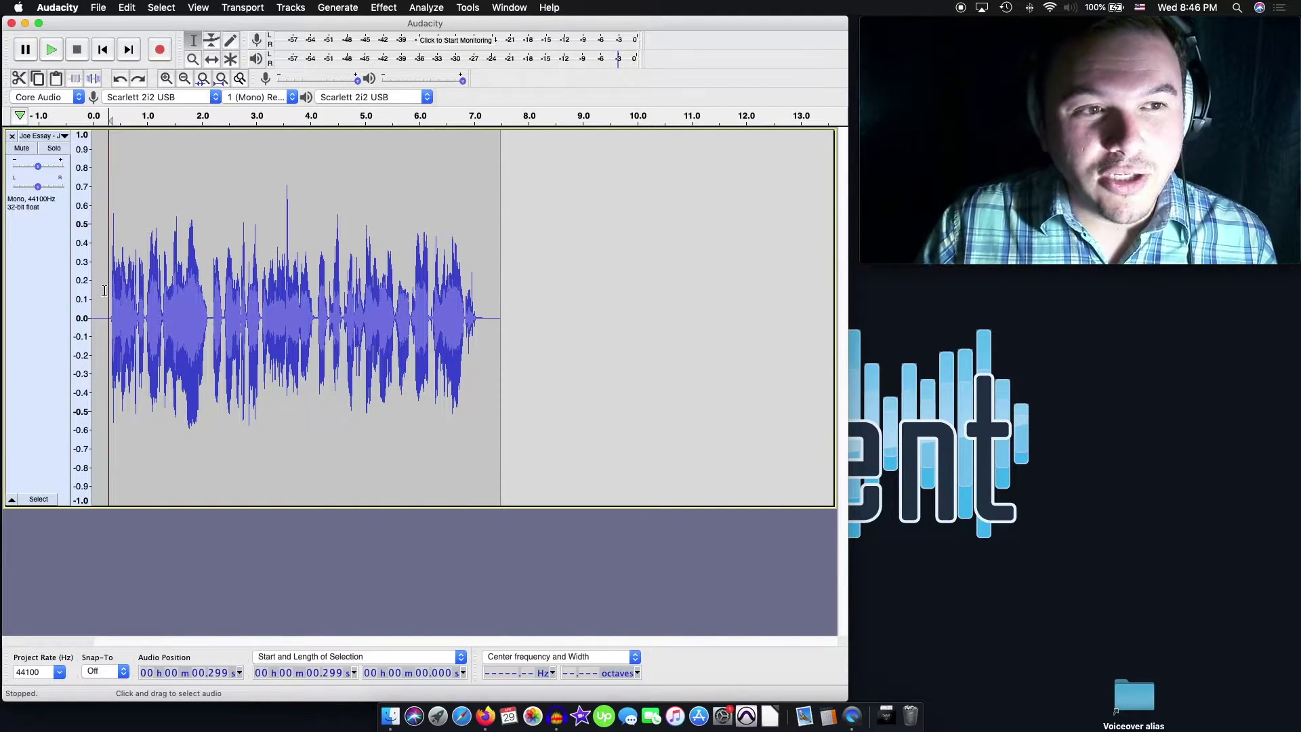
double_click(343, 222)
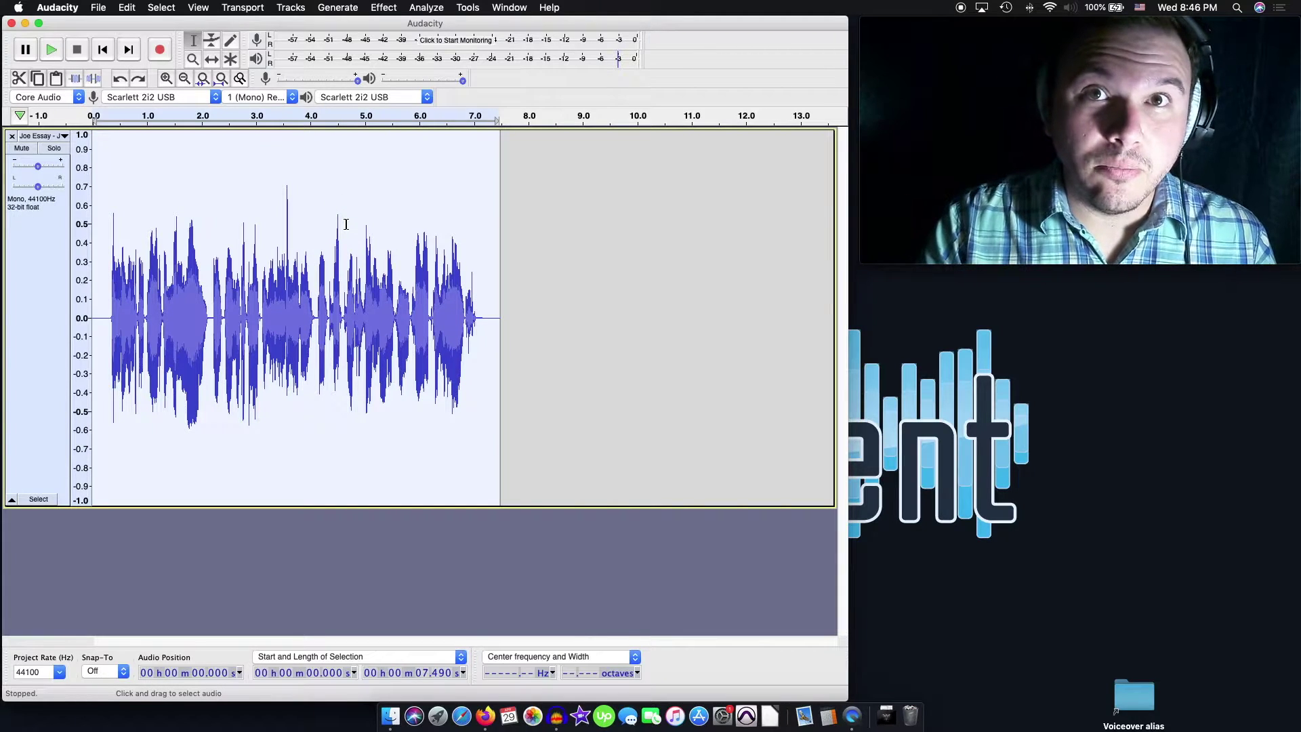
Step: Run Effect > De-Clicker on the clip with Action set to Isolate changes
click(384, 8)
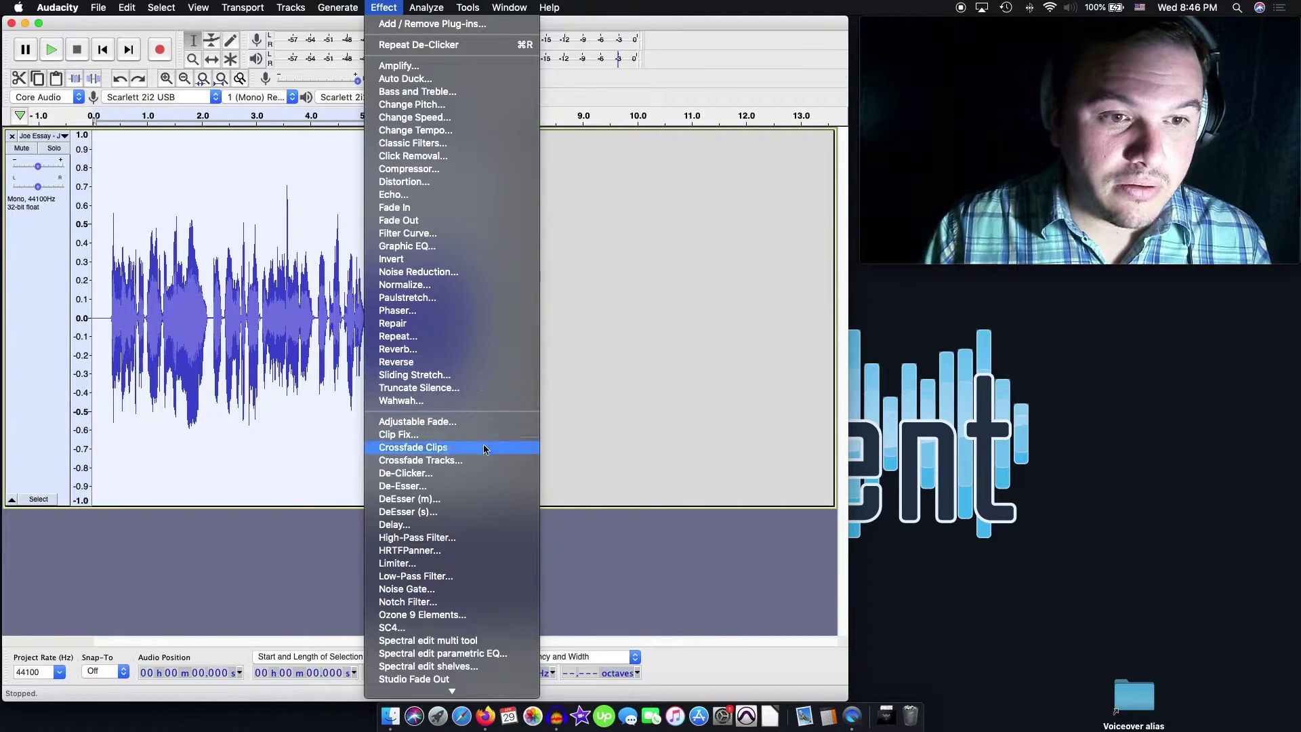
click(472, 477)
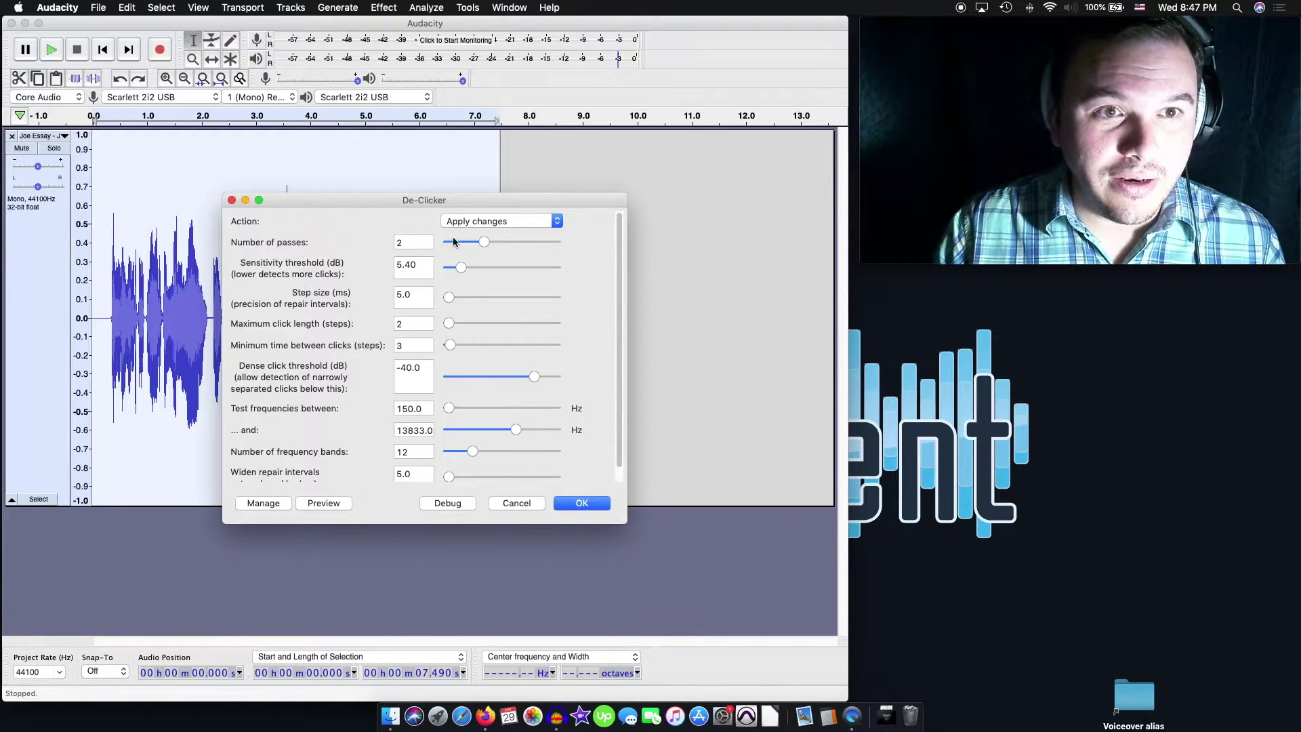
click(474, 221)
click(479, 207)
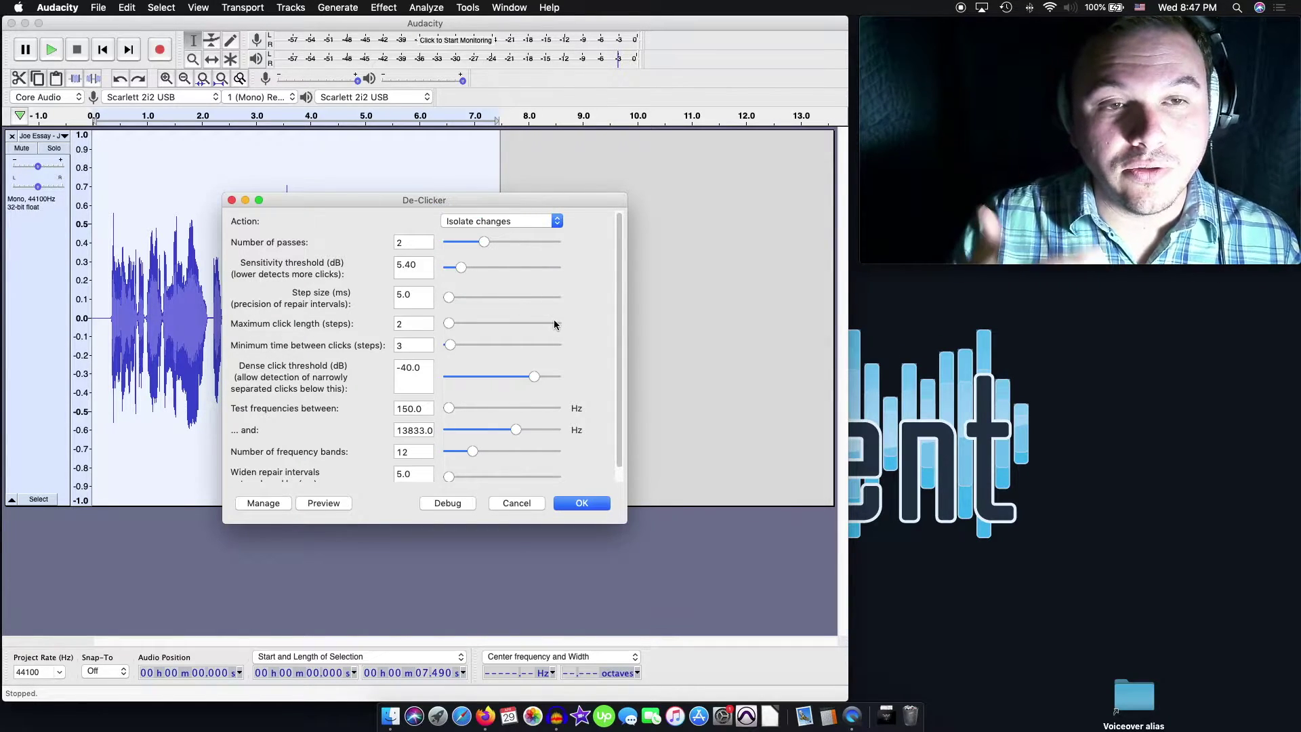
click(581, 504)
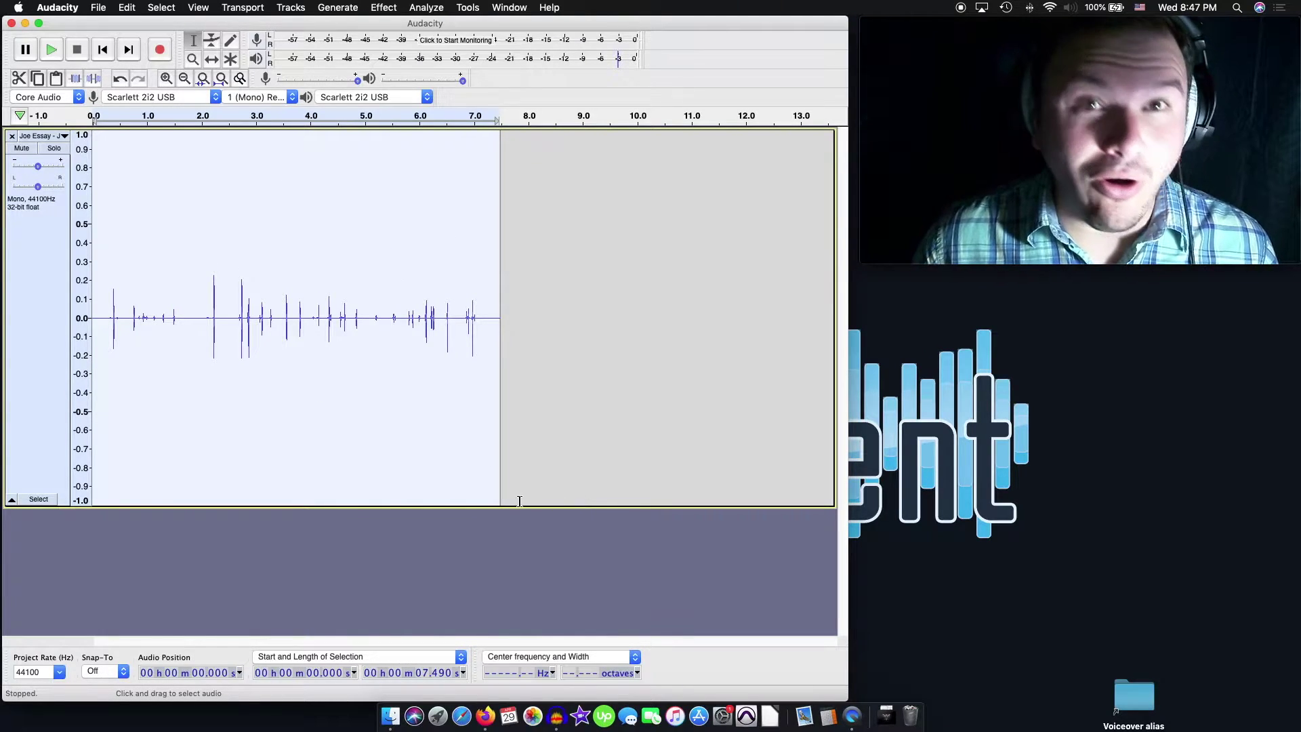
Step: Play the isolated mouth clicks from the track start, then undo with Cmd+Z
click(105, 309)
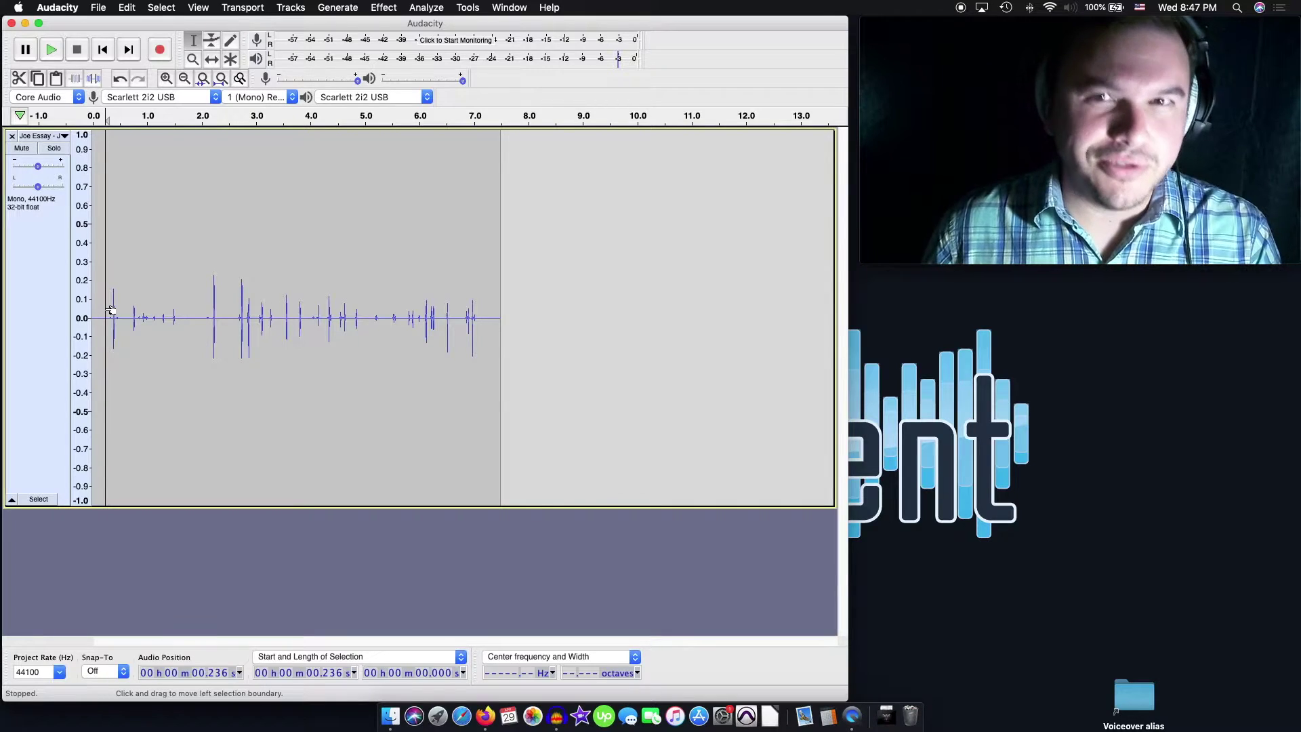
key(space)
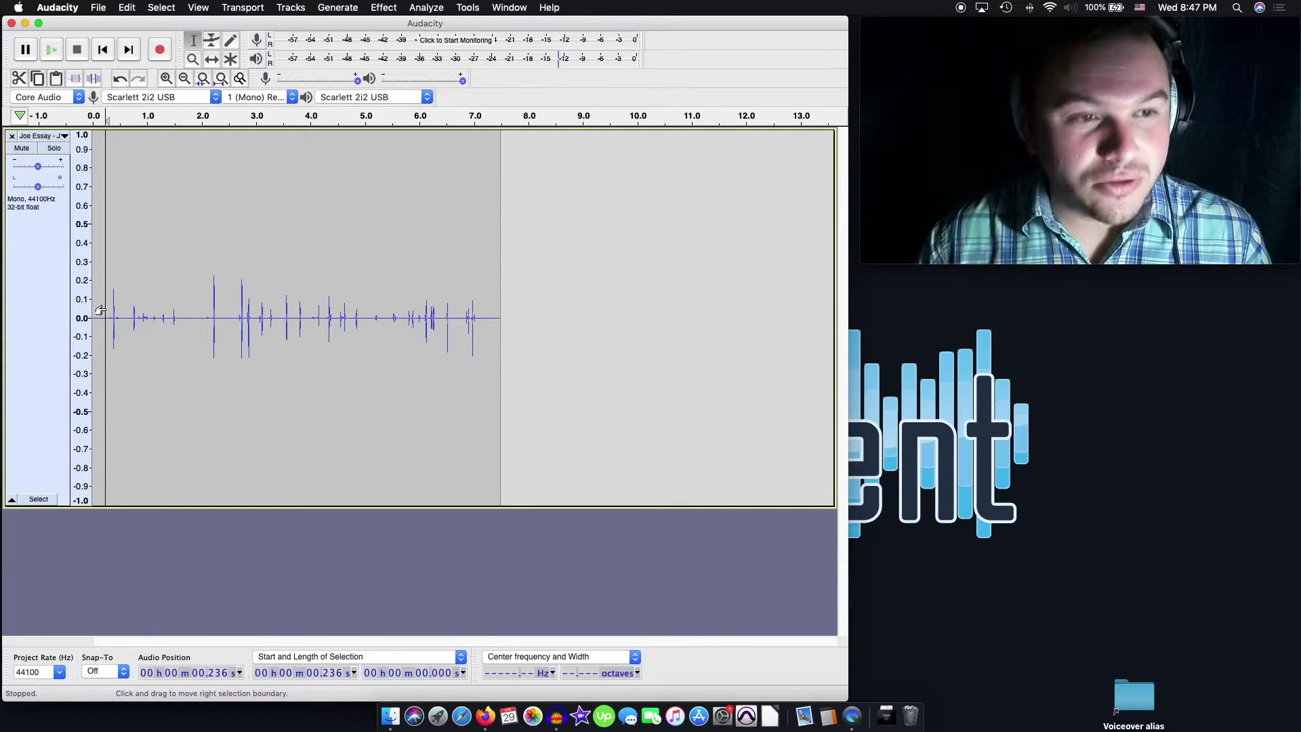
key(super+z)
Step: Run De-Clicker with Apply changes, 2 passes and 5.40 dB sensitivity
click(385, 8)
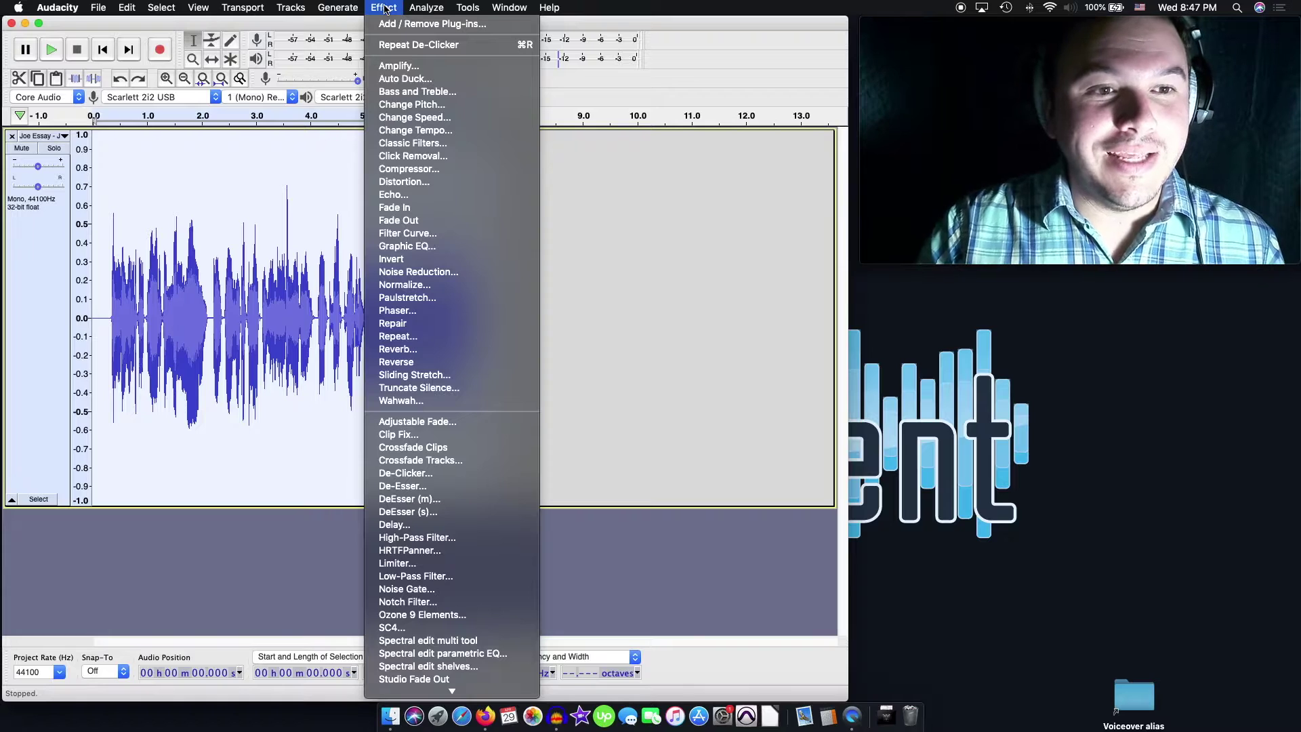
click(439, 473)
click(518, 221)
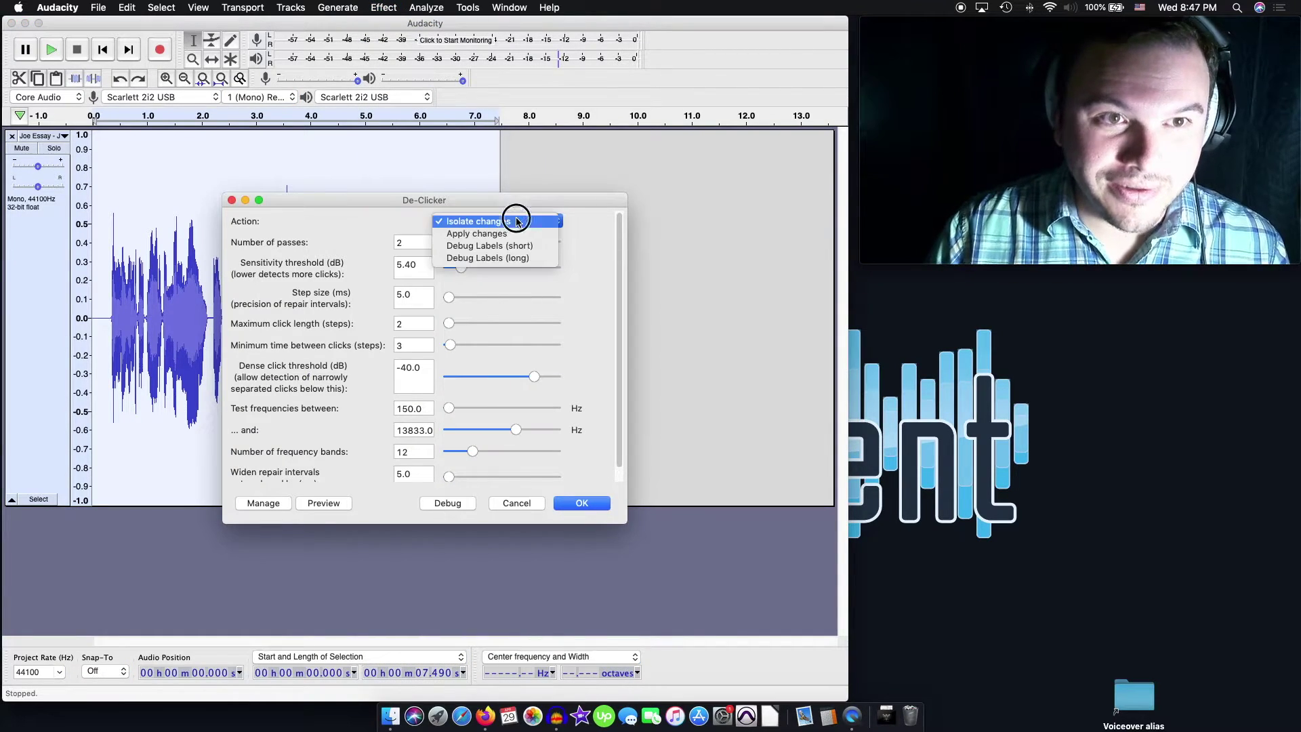
click(519, 234)
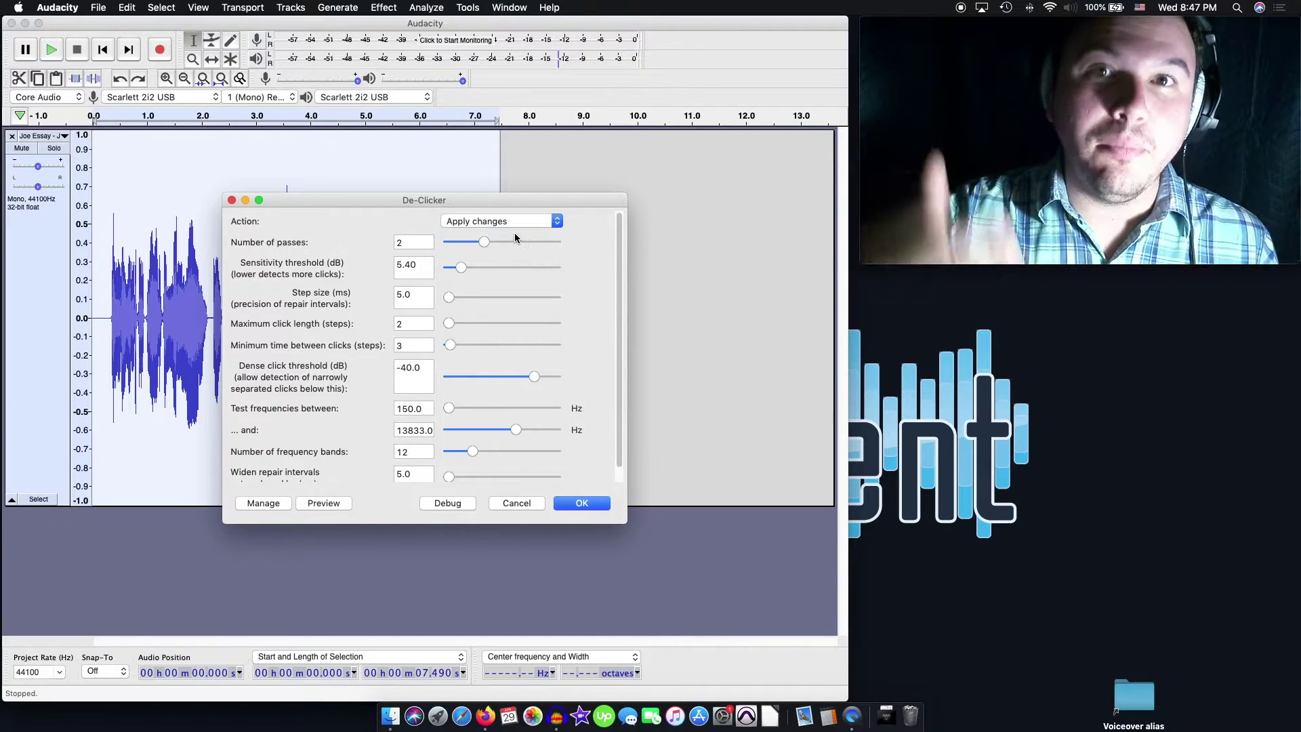
click(583, 503)
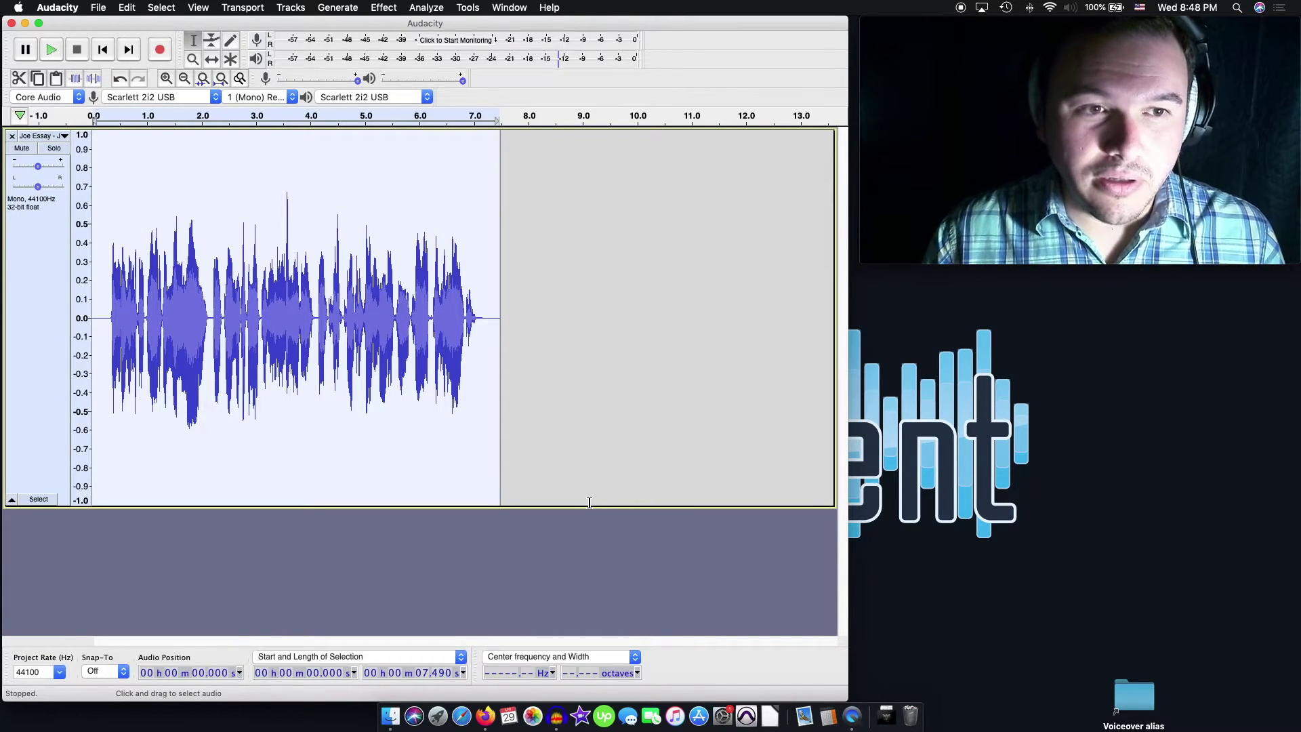
Step: Zoom toward the 6.2 s gap and toggle the De-Clicker result with Undo and Redo
scroll(383, 329, down, 2)
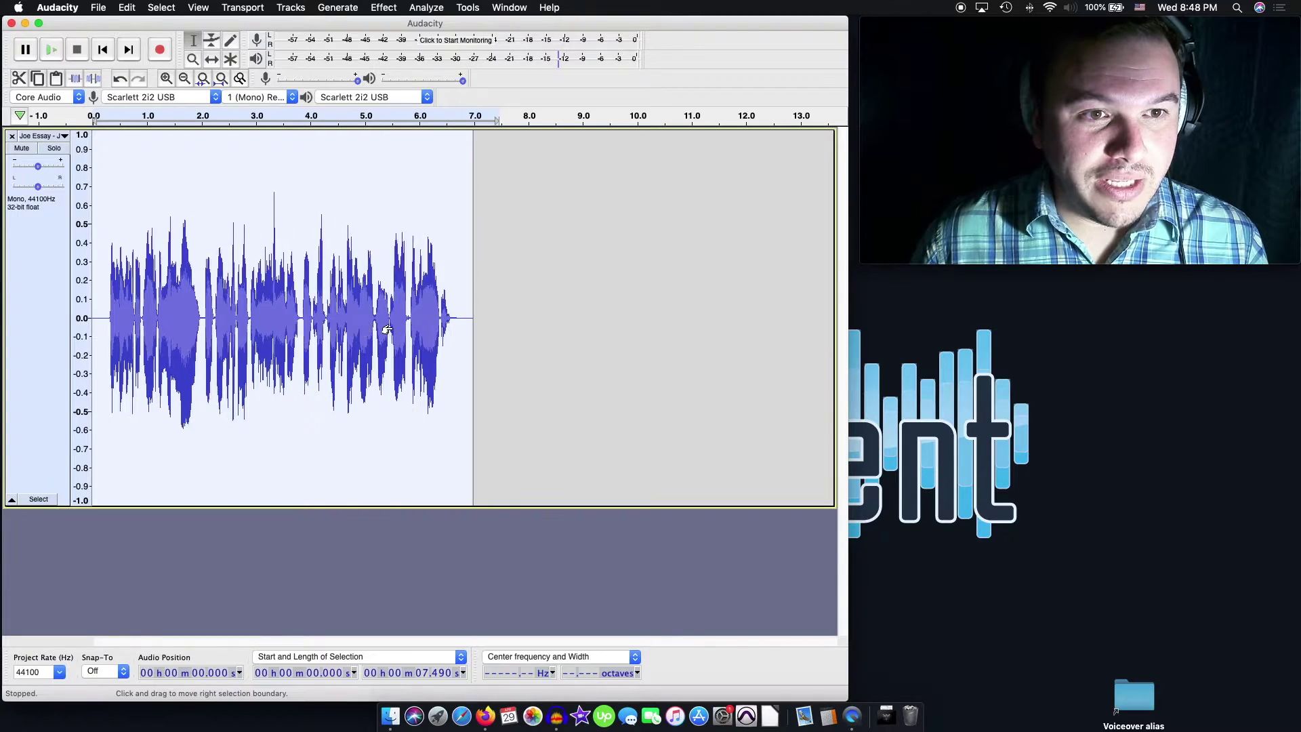
scroll(305, 322, up, 5)
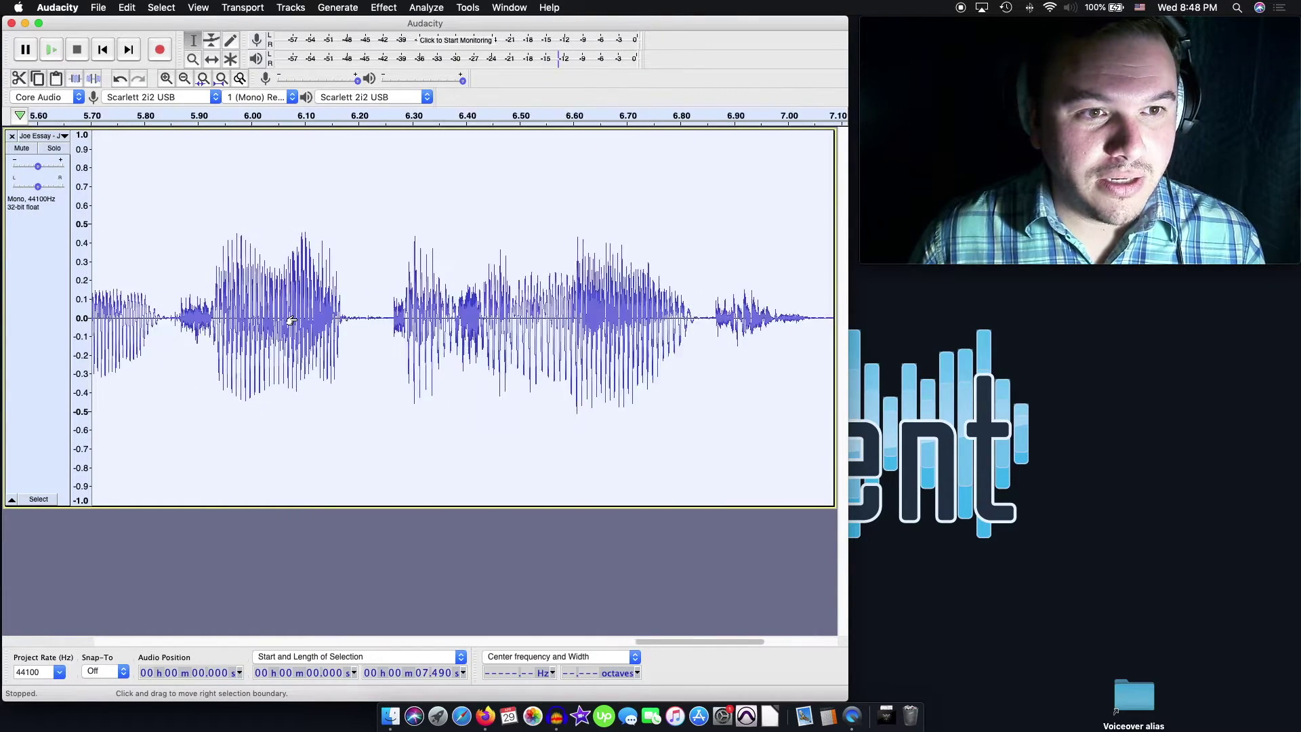
scroll(298, 319, up, 2)
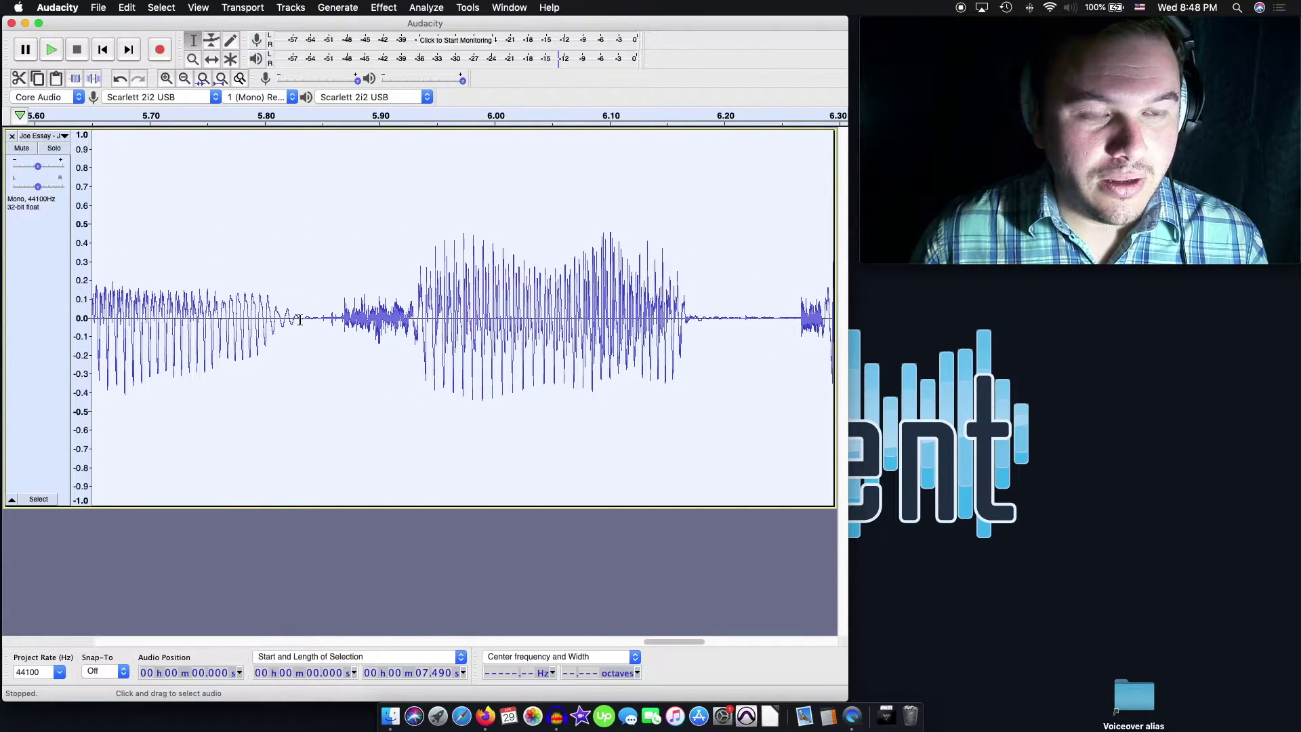
click(119, 81)
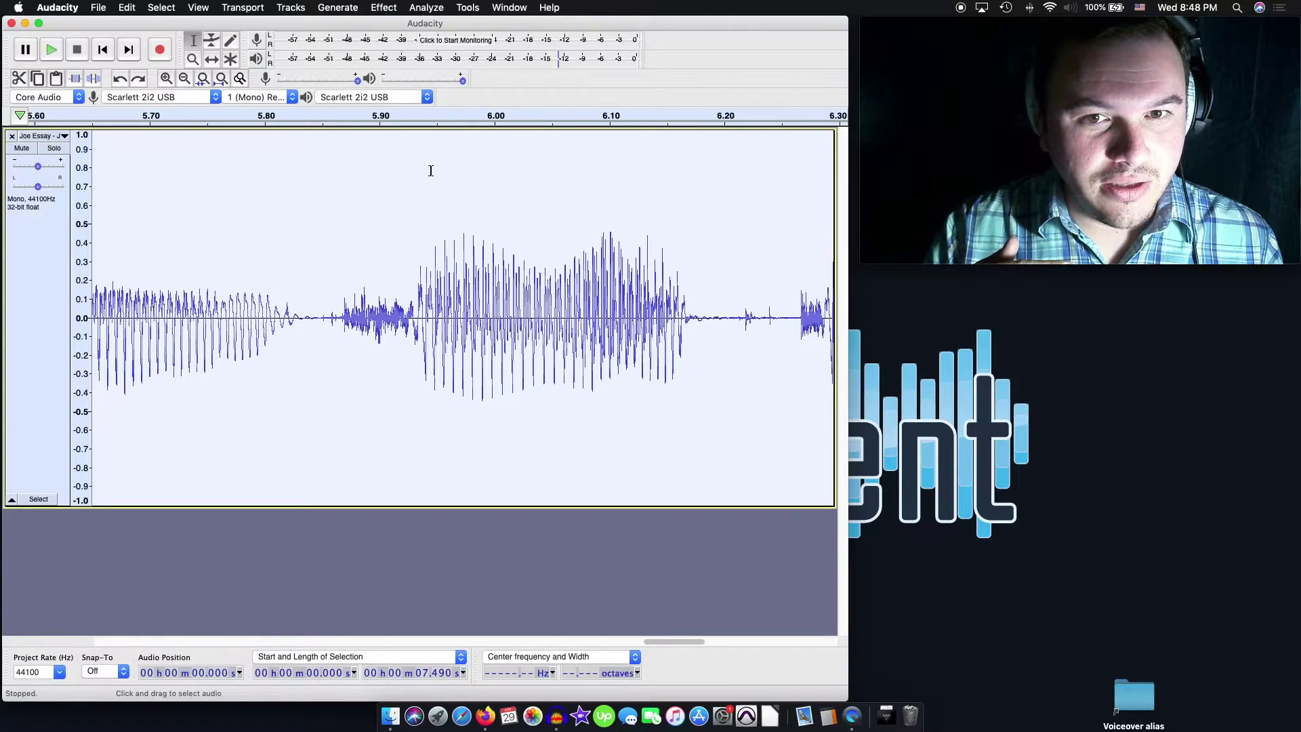
drag(673, 641, 689, 641)
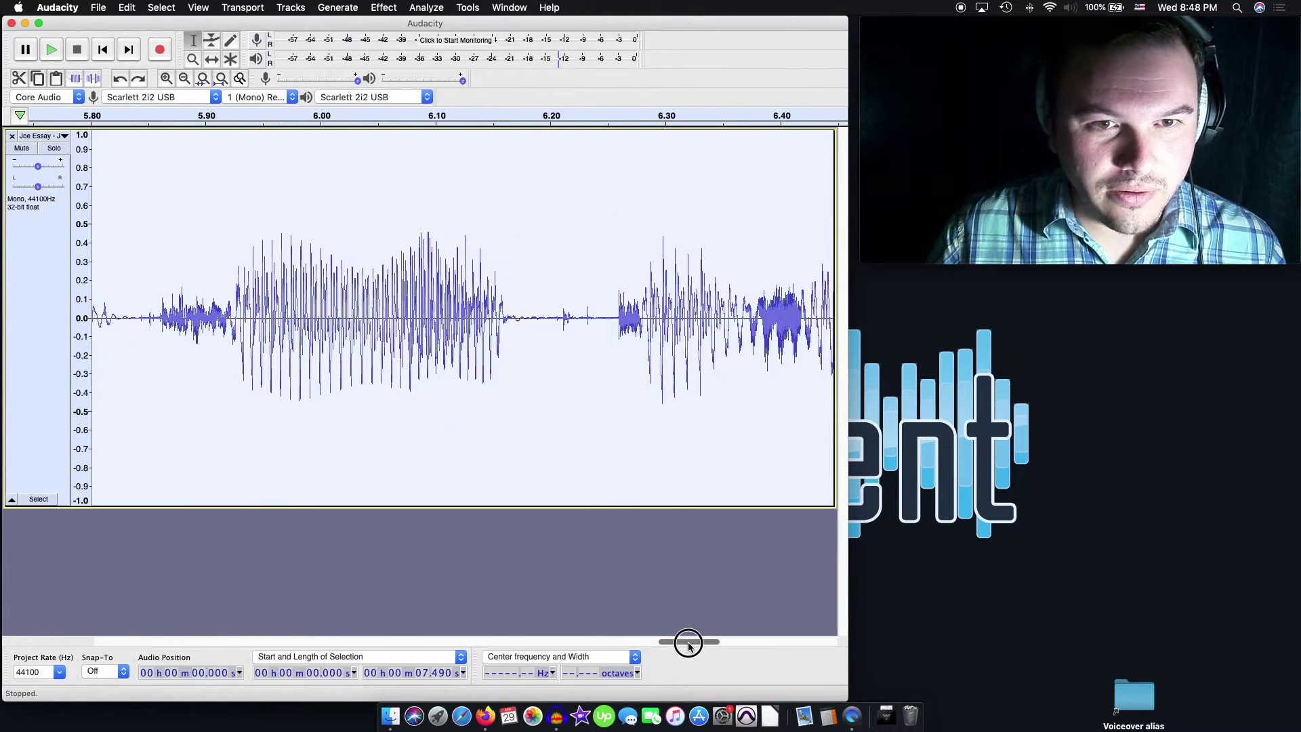
drag(604, 314, 524, 313)
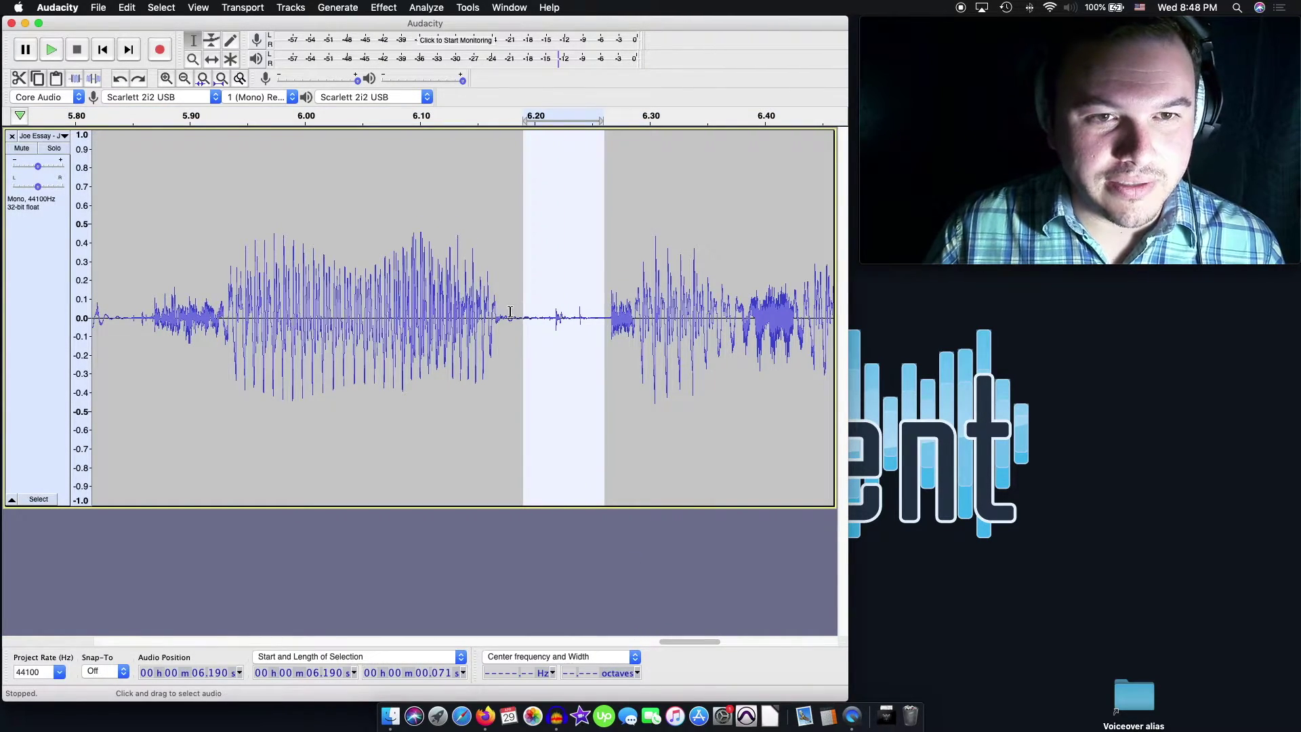
click(137, 80)
key(super+a)
Step: Select the quiet gap near 6.2 s and compare before and after, finishing on Undo
drag(540, 311, 609, 308)
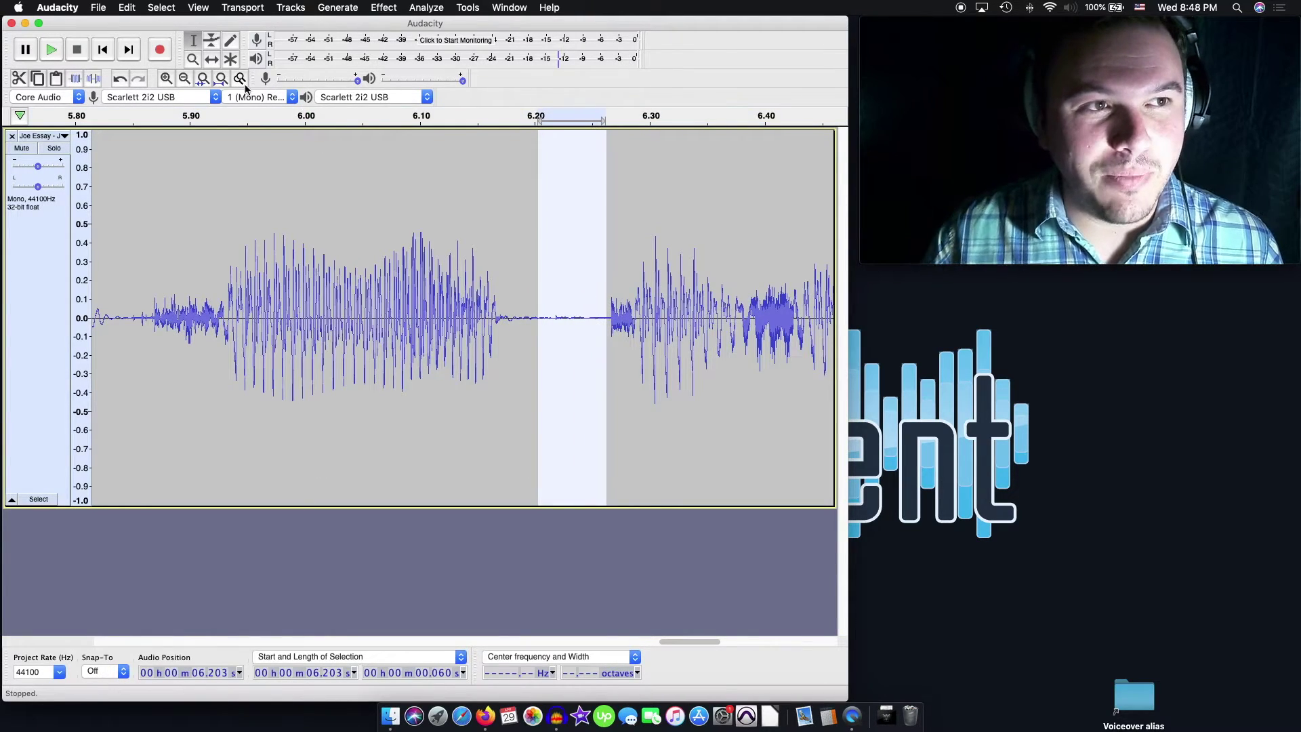
click(118, 80)
click(138, 80)
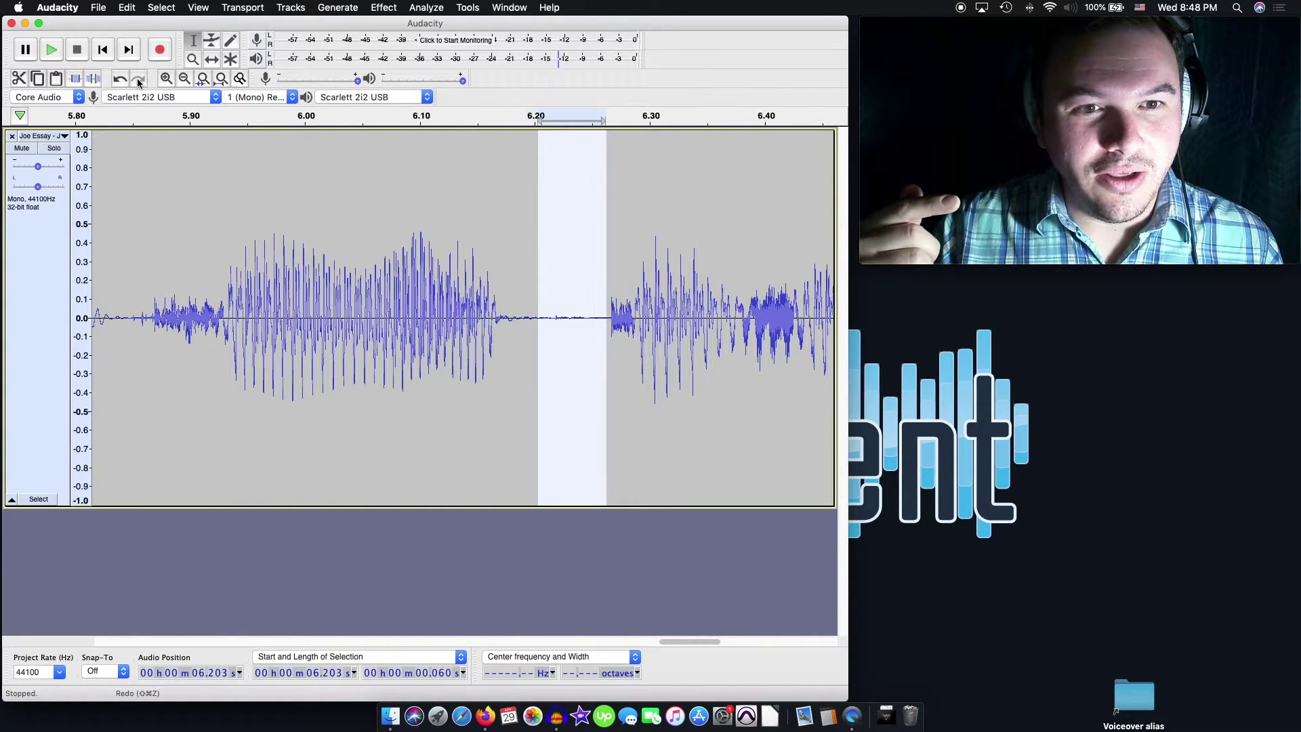
click(119, 80)
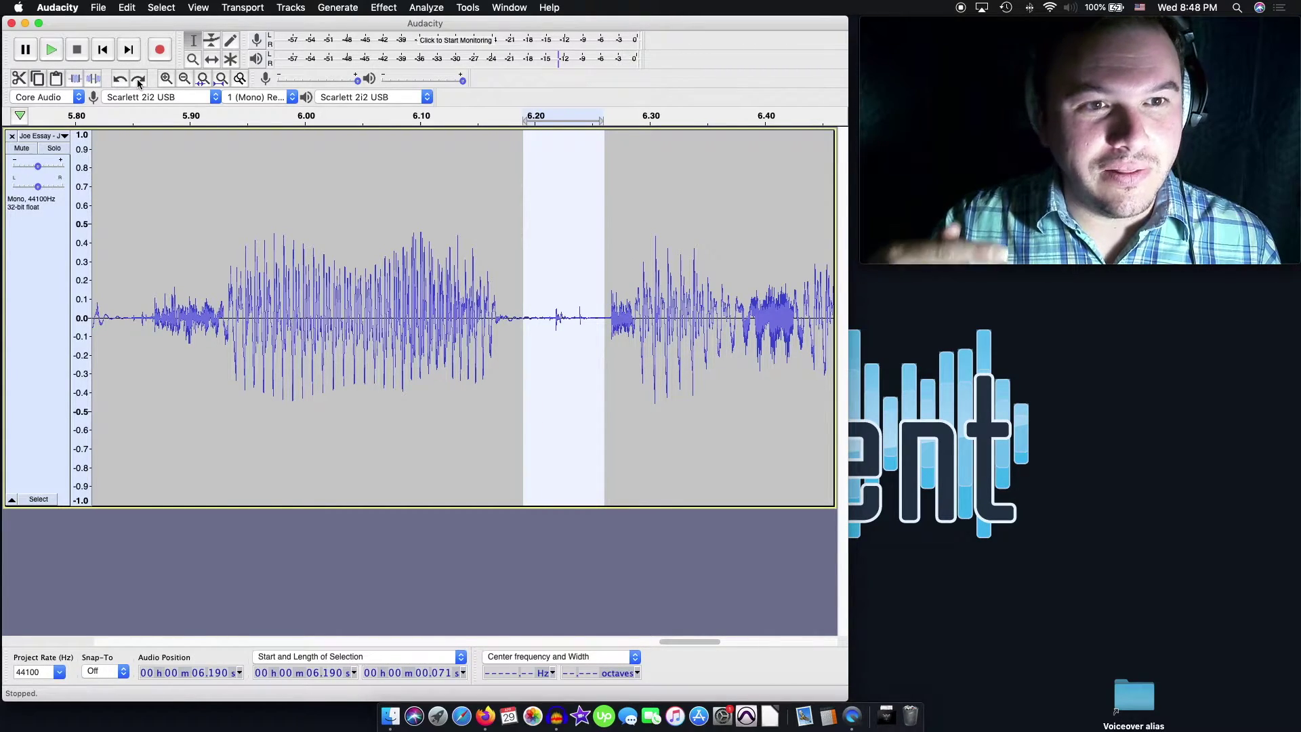
click(137, 78)
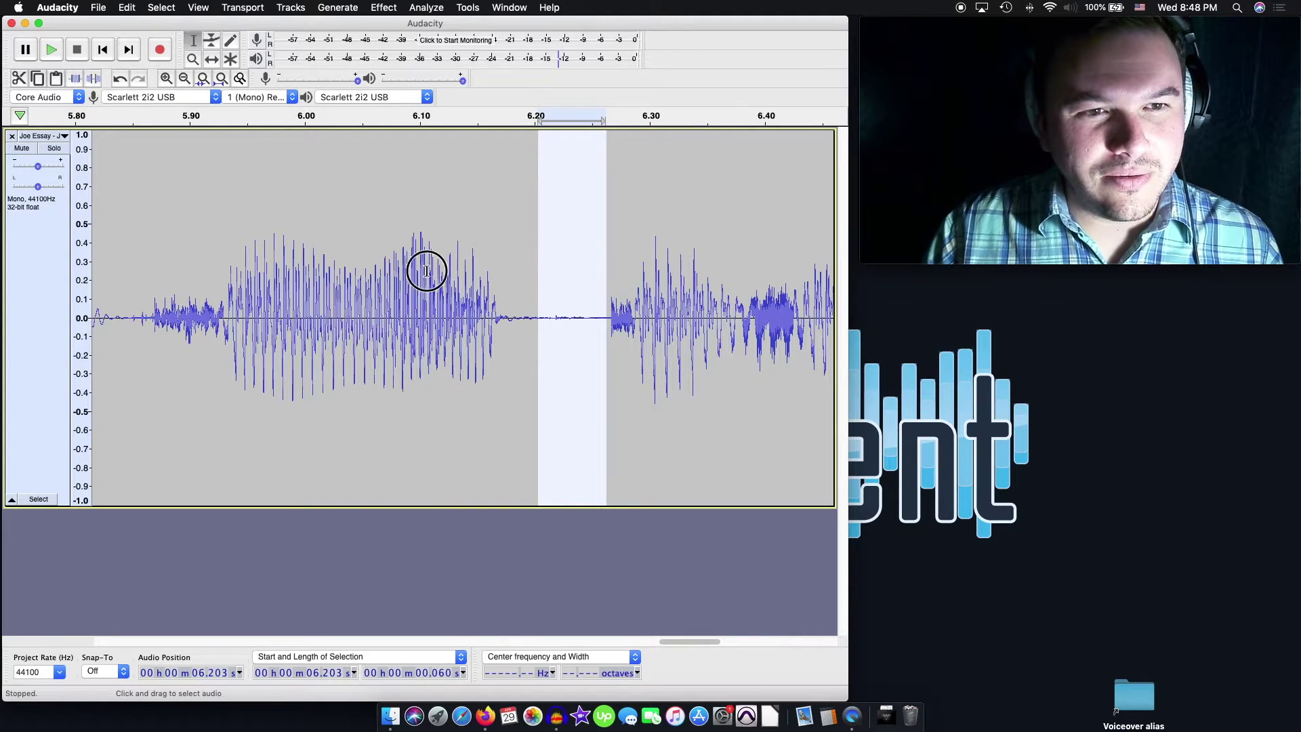
drag(427, 267, 445, 267)
click(555, 245)
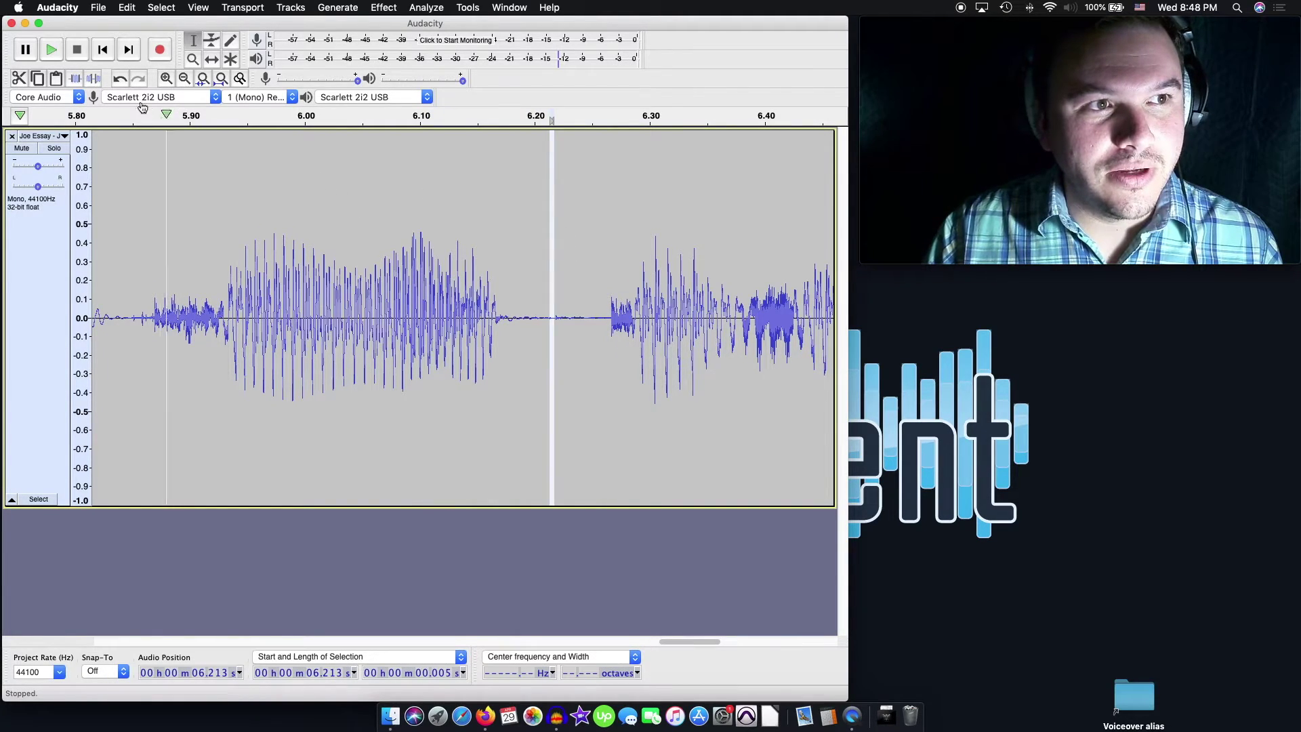
click(120, 81)
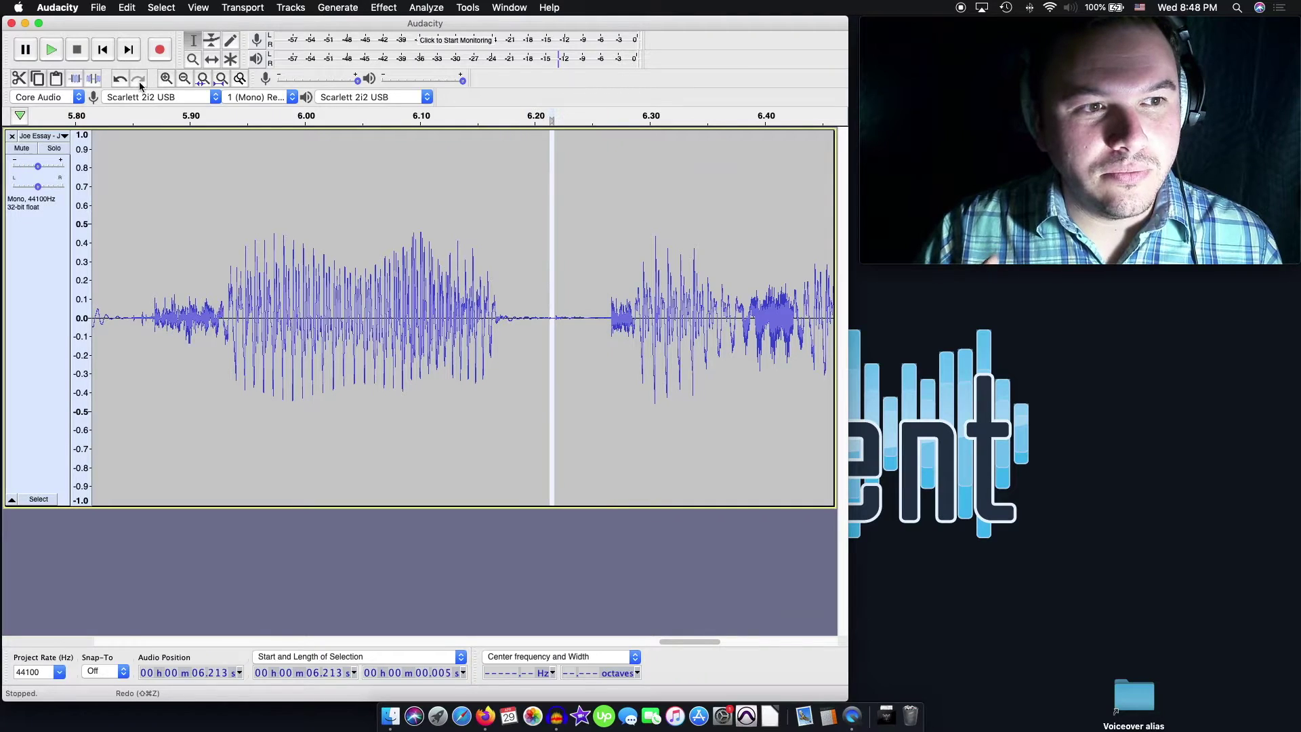
click(140, 82)
click(120, 80)
click(484, 195)
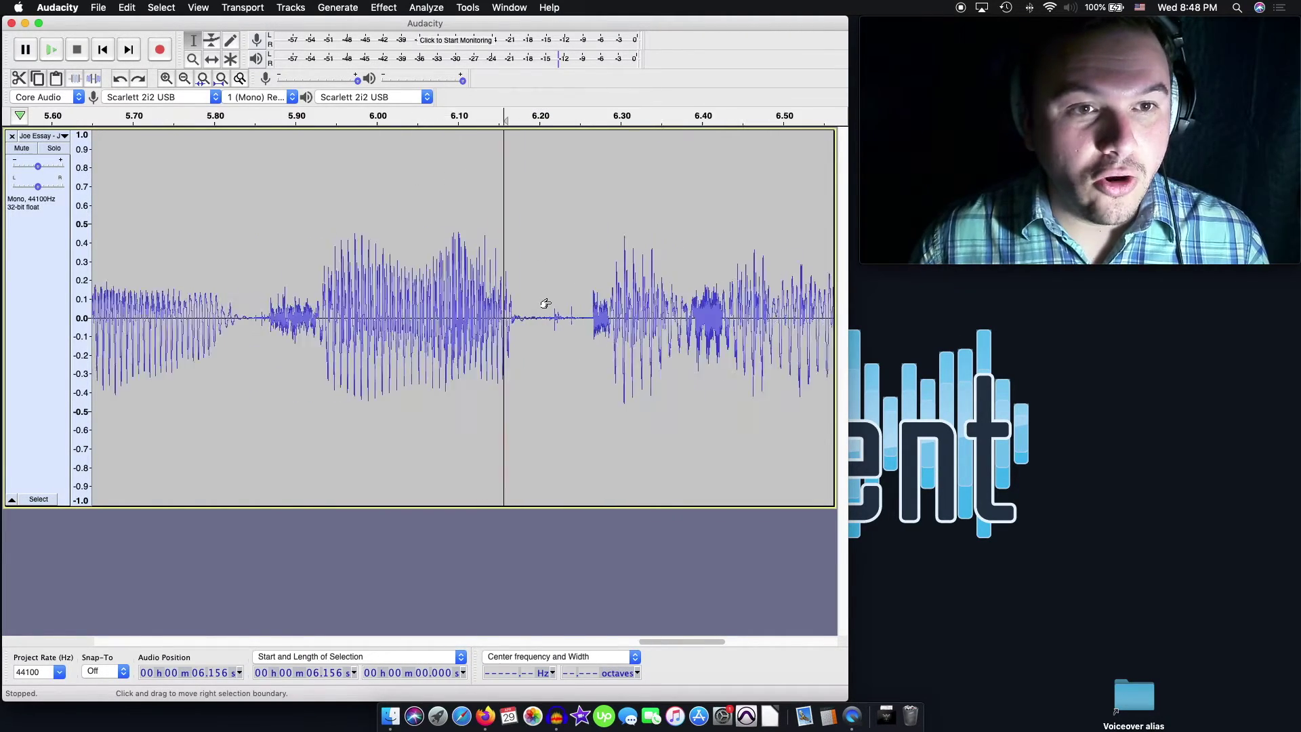
scroll(545, 303, down, 6)
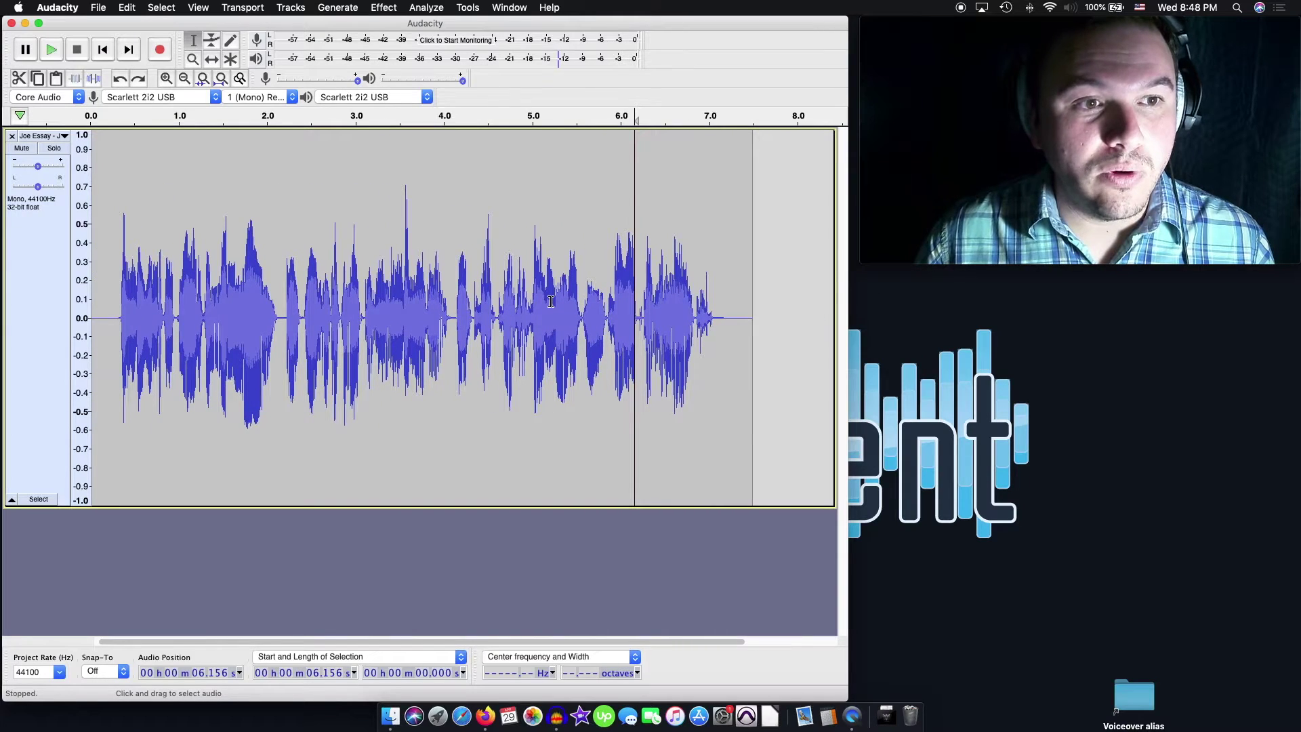
Step: Select nearly the whole voiceover, play it with the De-Clicker undone, then reapply the de-click
drag(745, 309, 107, 290)
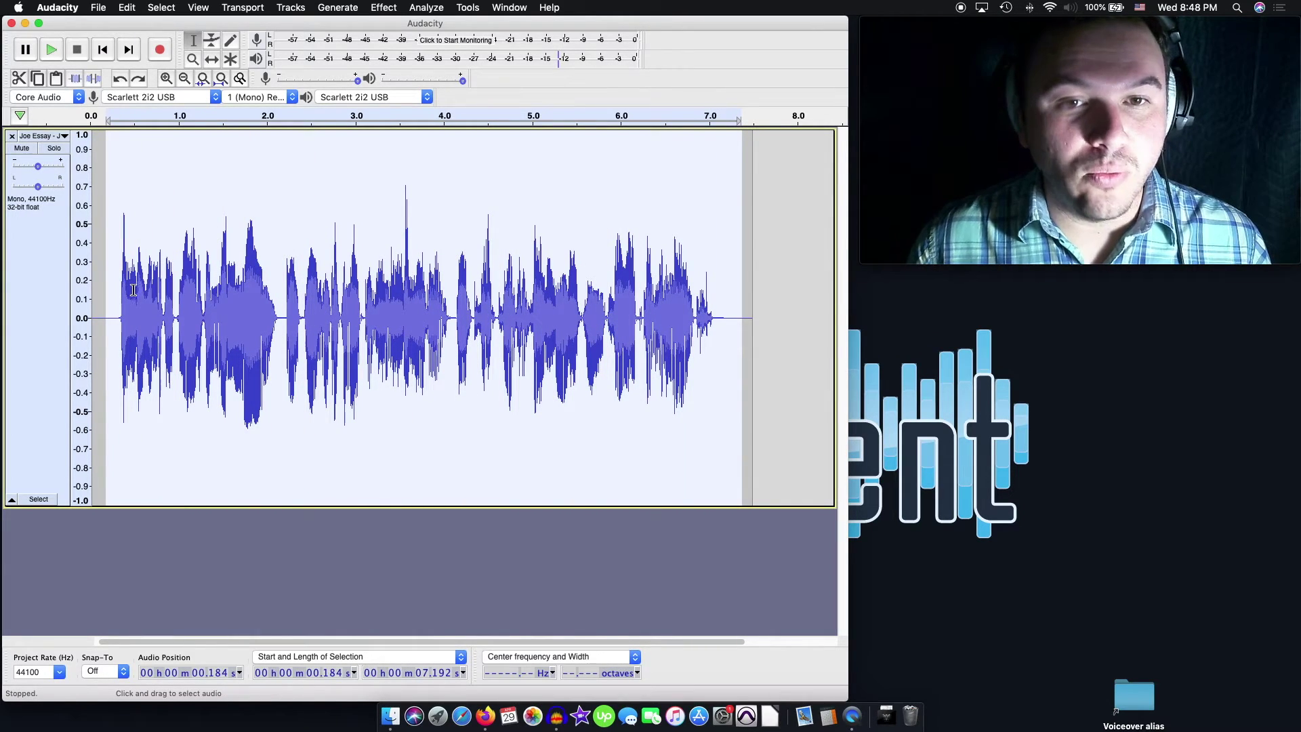
click(140, 81)
click(115, 82)
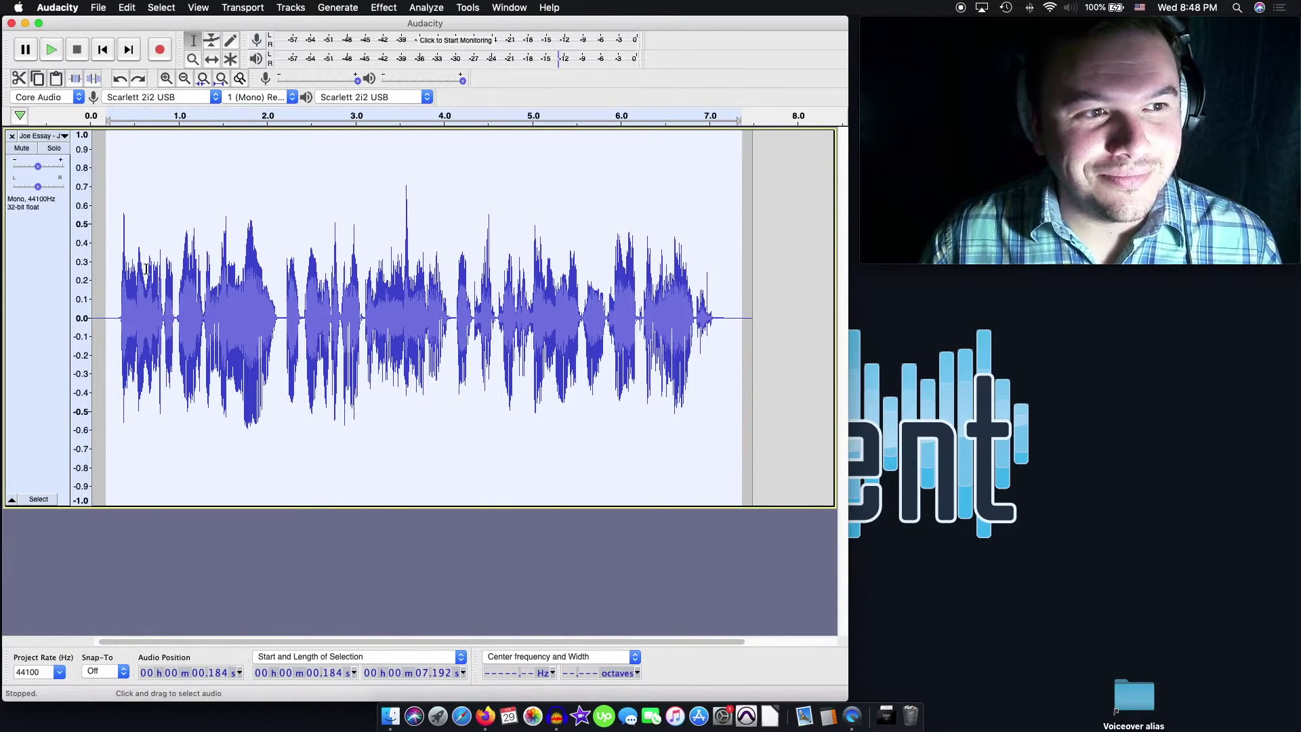
key(space)
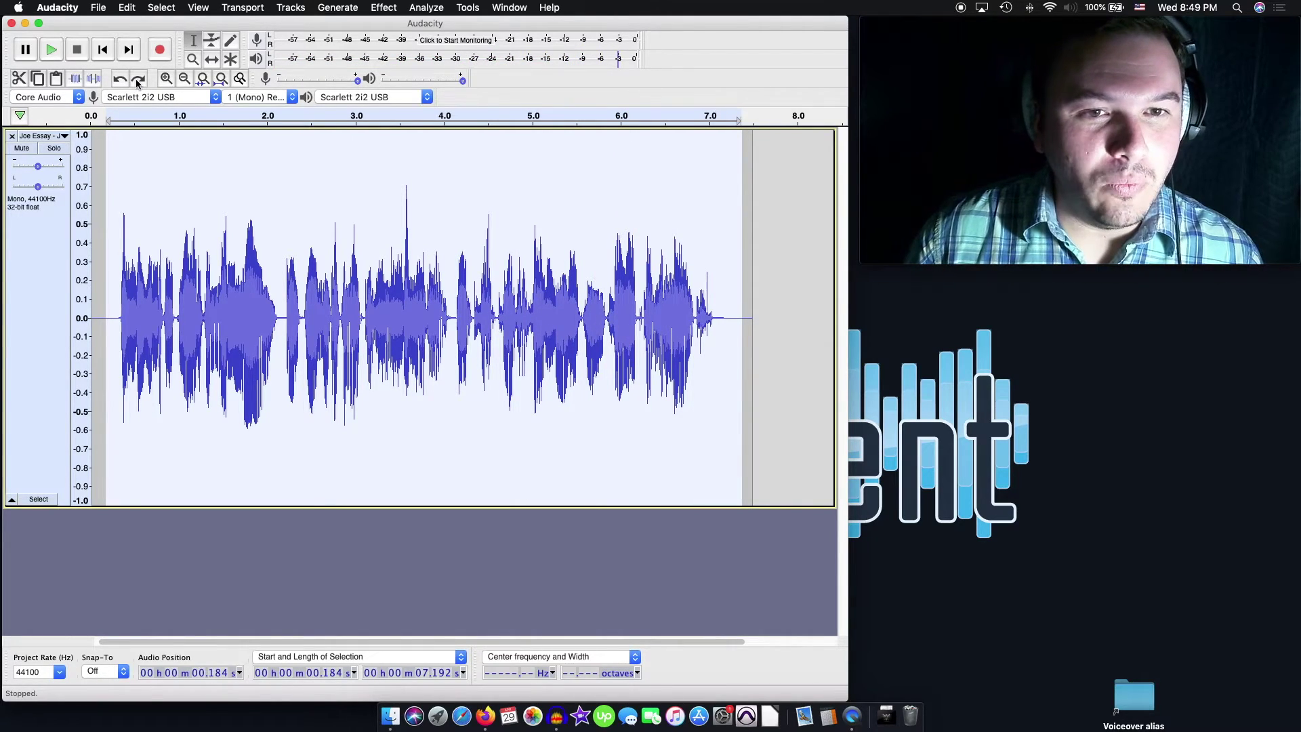
click(137, 80)
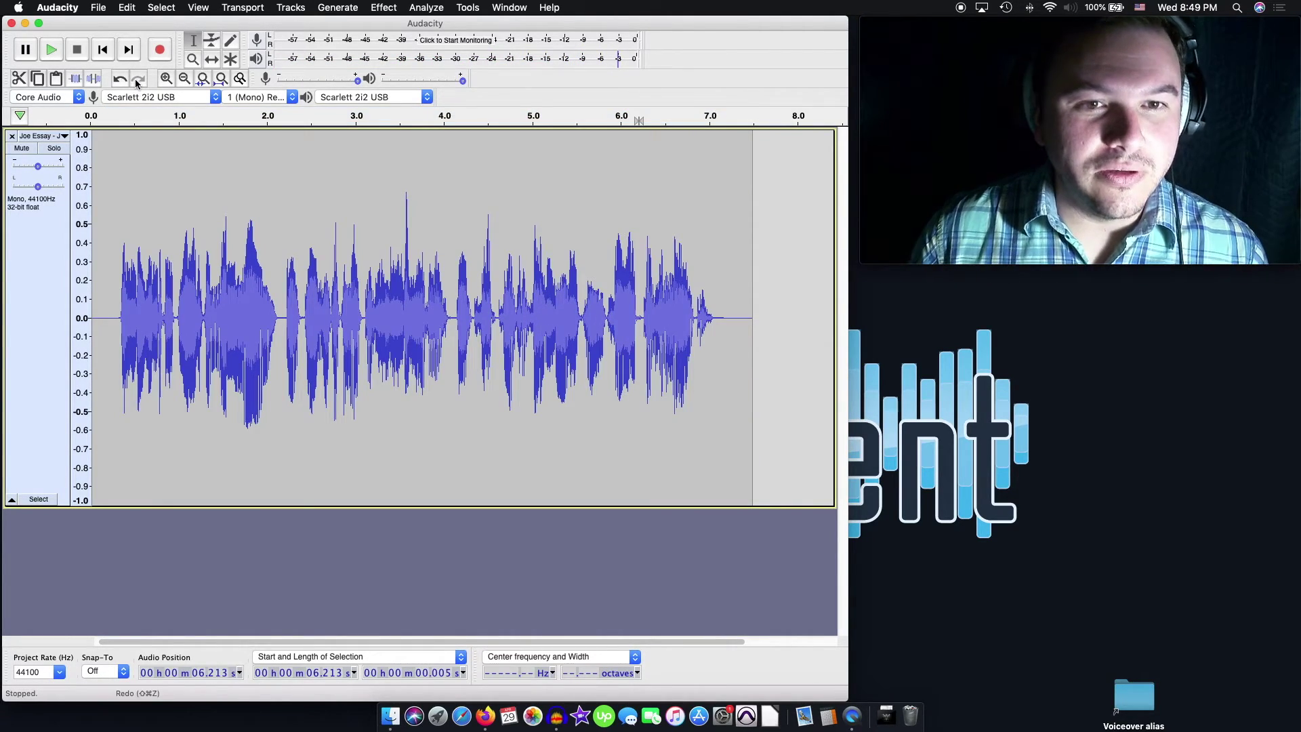
click(111, 240)
key(space)
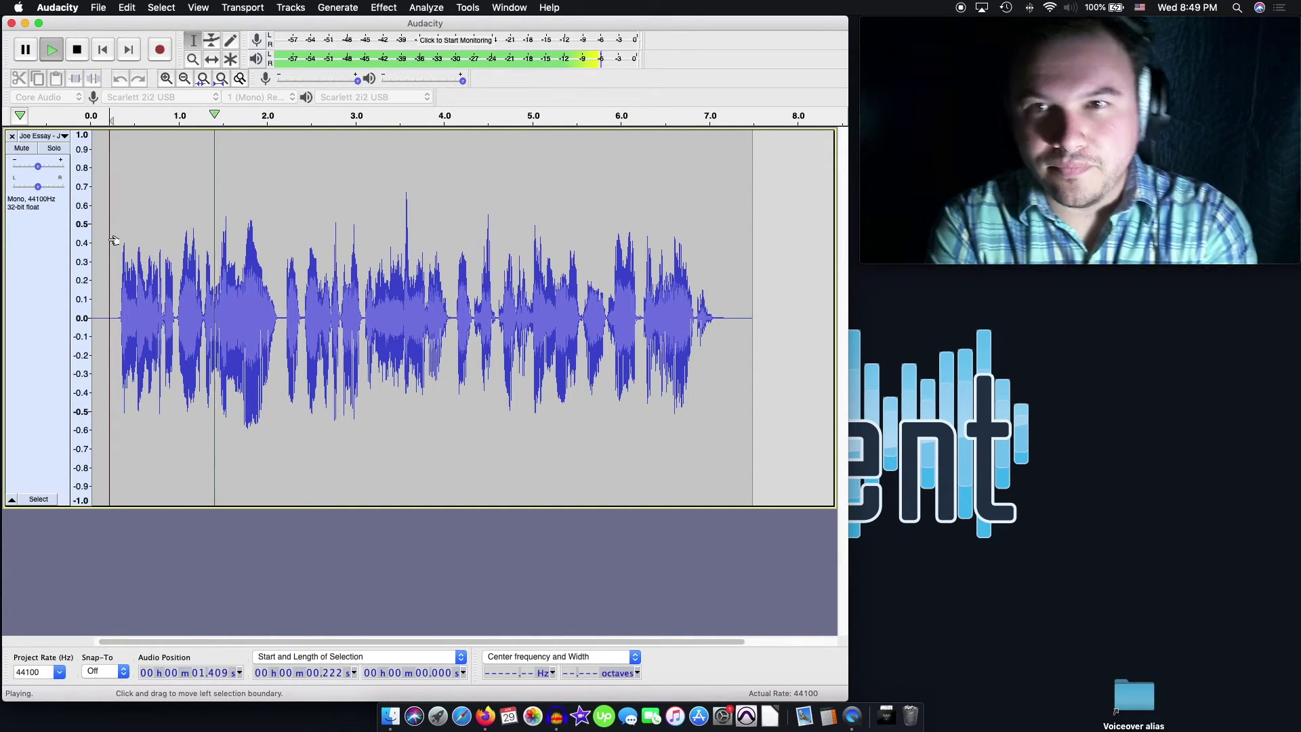